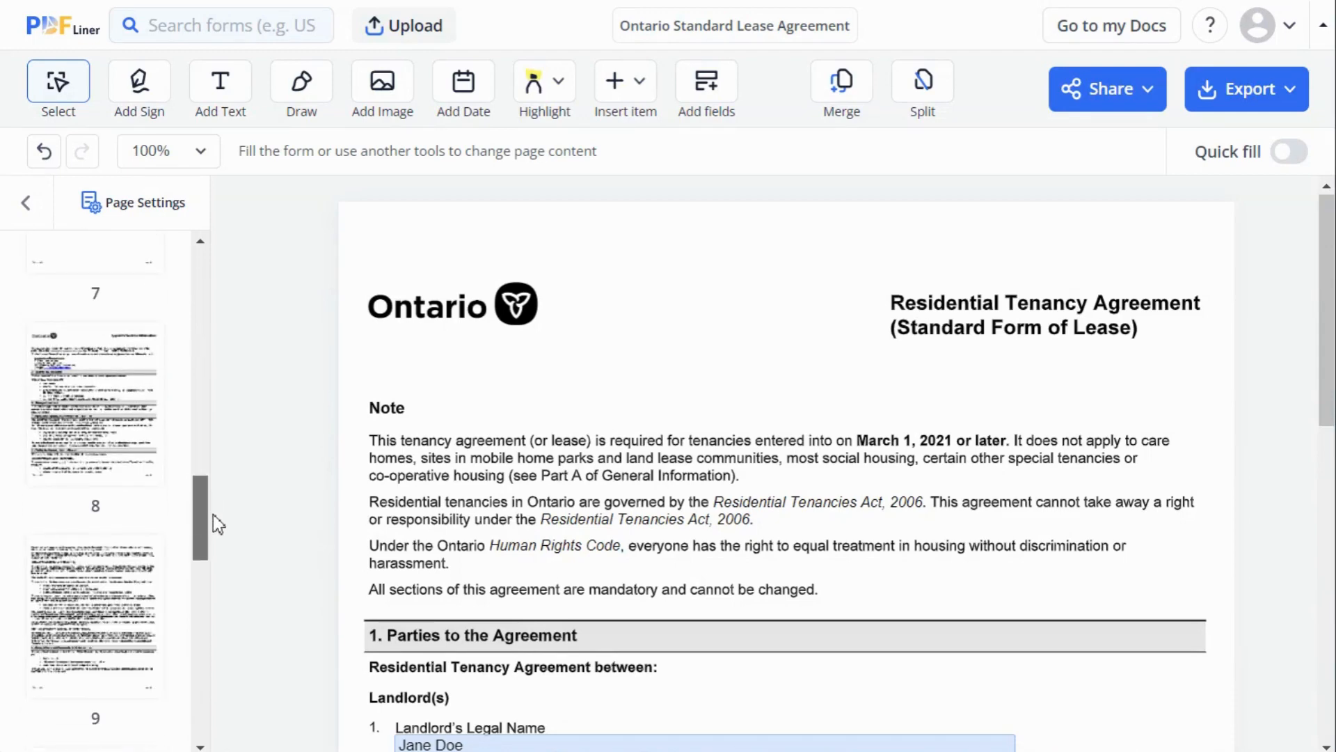
Step: View the General Information appendix on page 8 of the lease and return to page 1
click(136, 393)
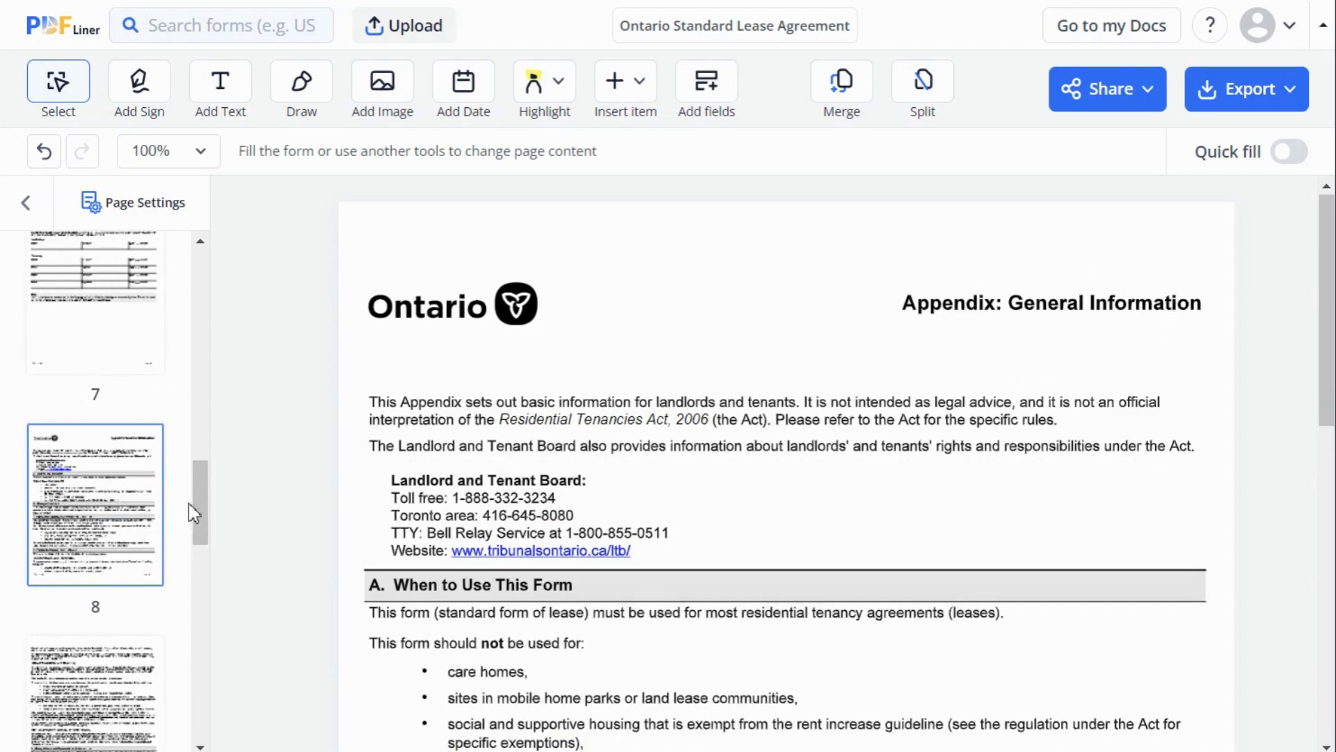
drag(211, 501, 203, 254)
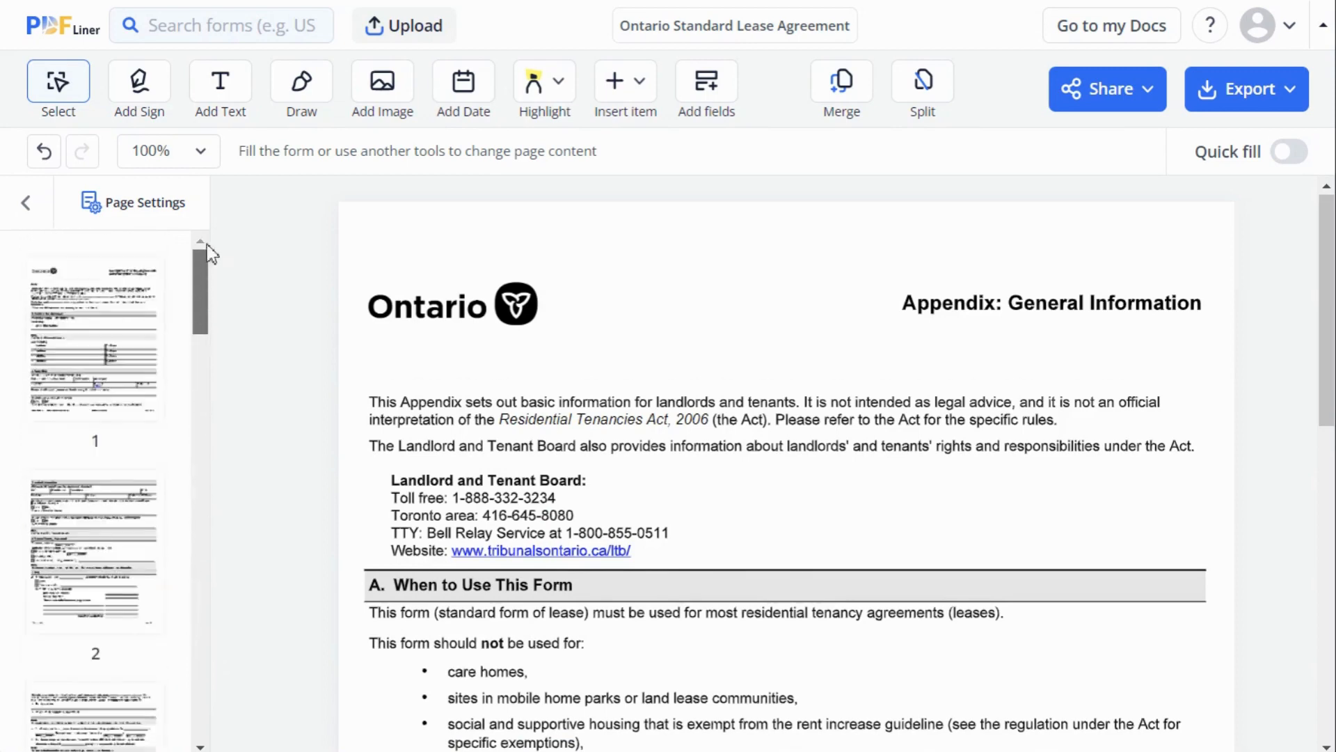
click(113, 342)
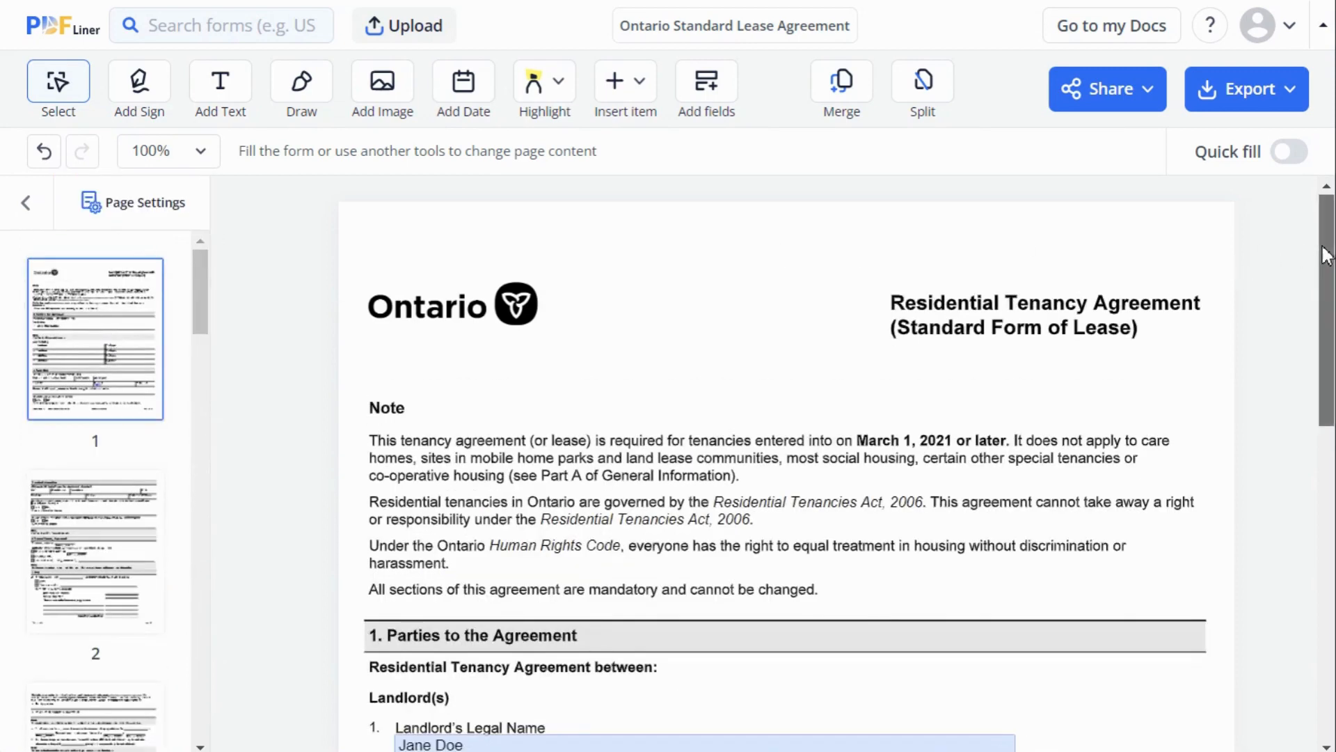
Step: Review the landlord's legal name and the first two tenants' name fields in section 1, Parties to the Agreement
drag(1324, 249, 1328, 403)
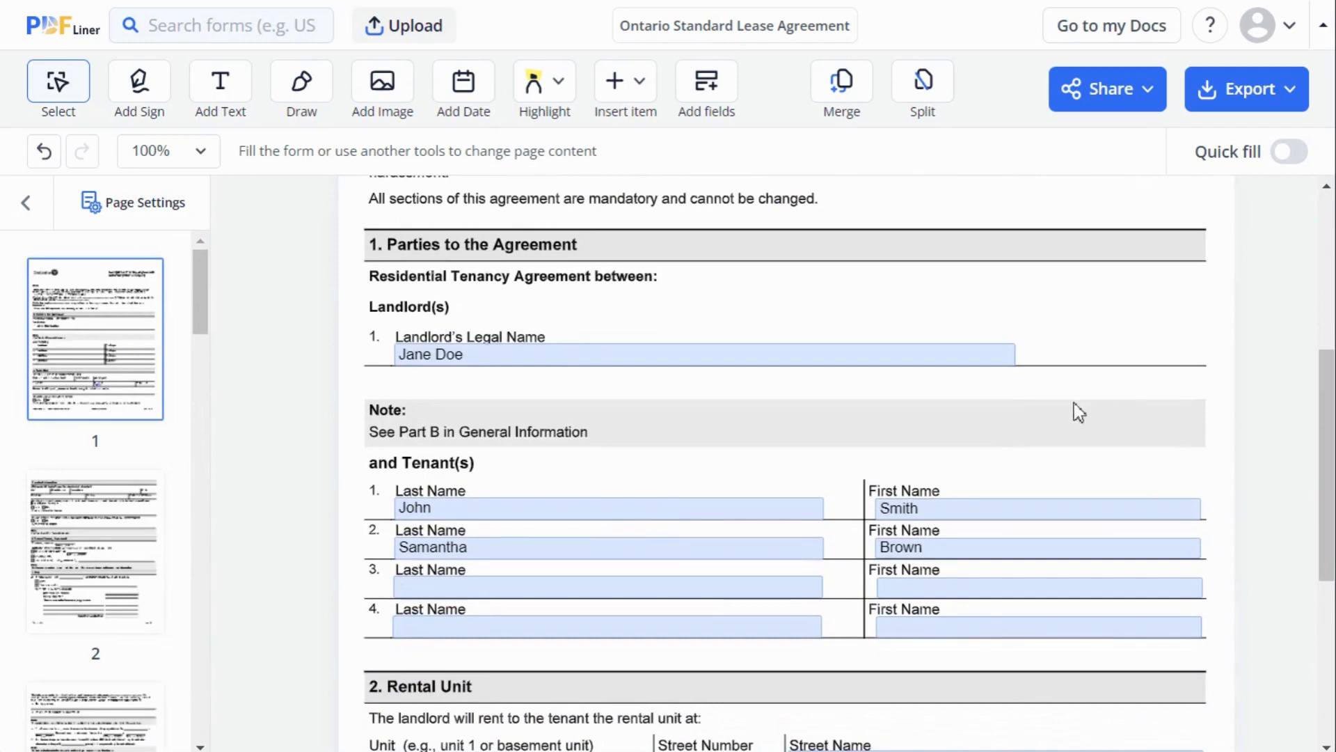
click(973, 355)
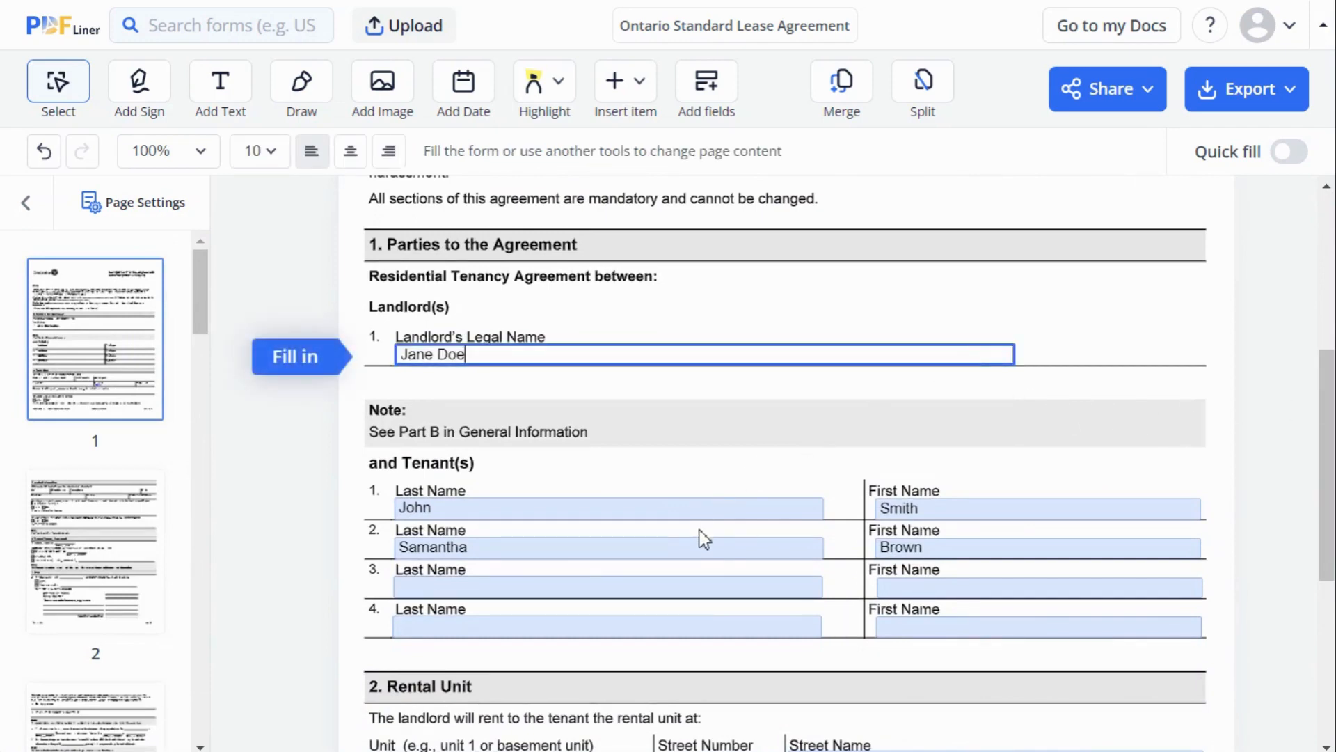
click(705, 507)
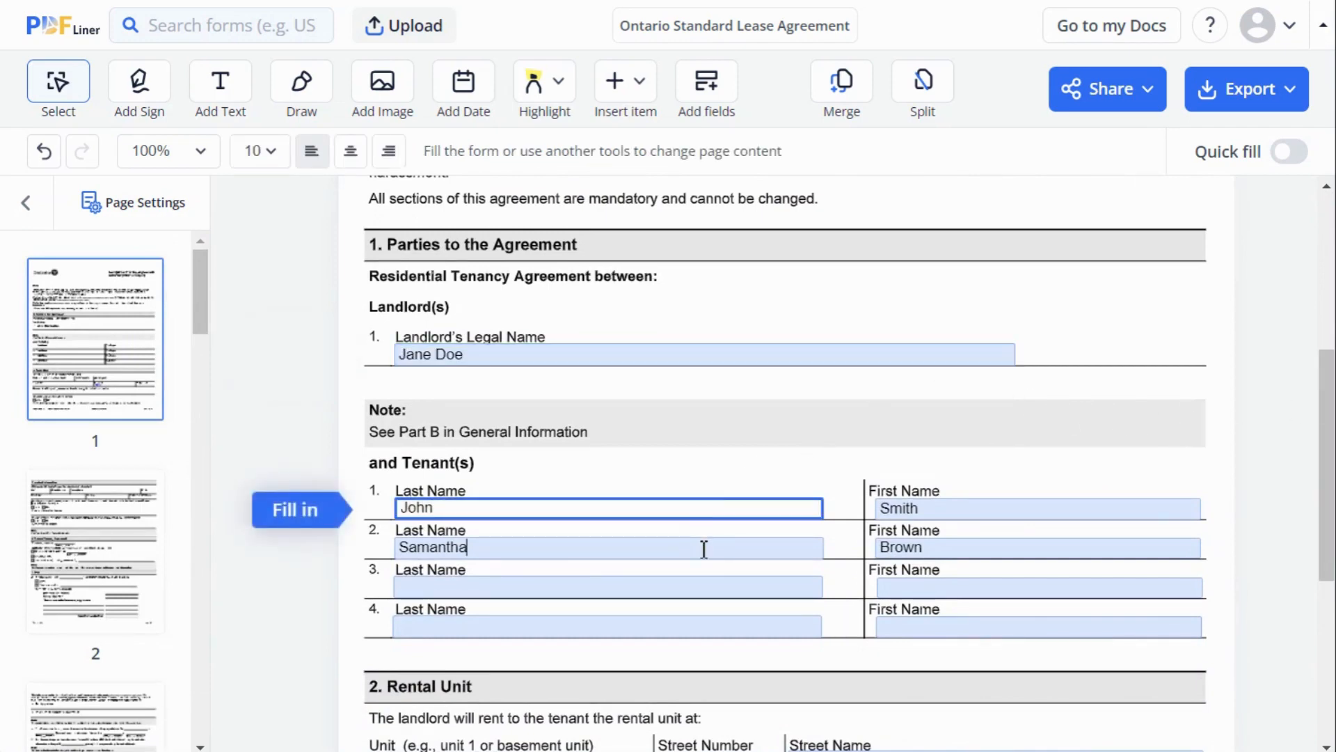
click(704, 548)
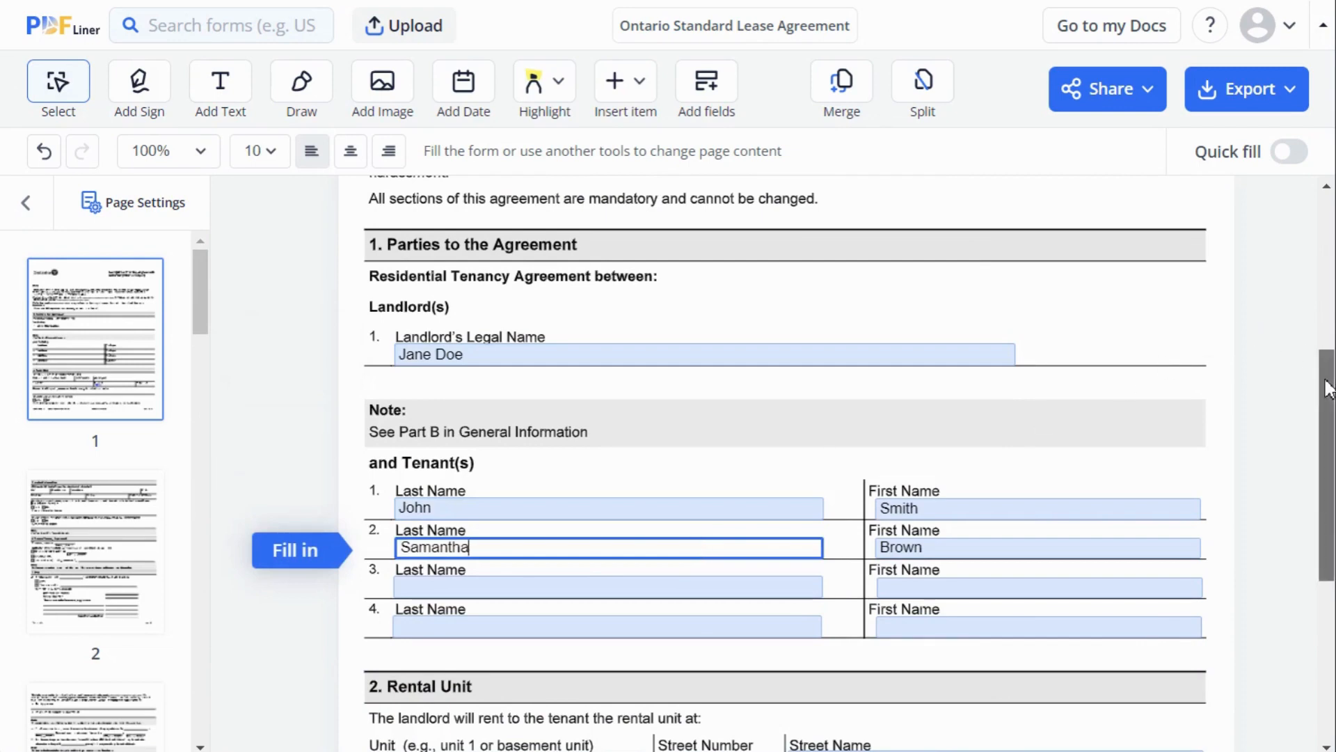
Step: Review the unit, street, city, postal code and parking fields in section 2, Rental Unit
drag(1332, 378, 1332, 529)
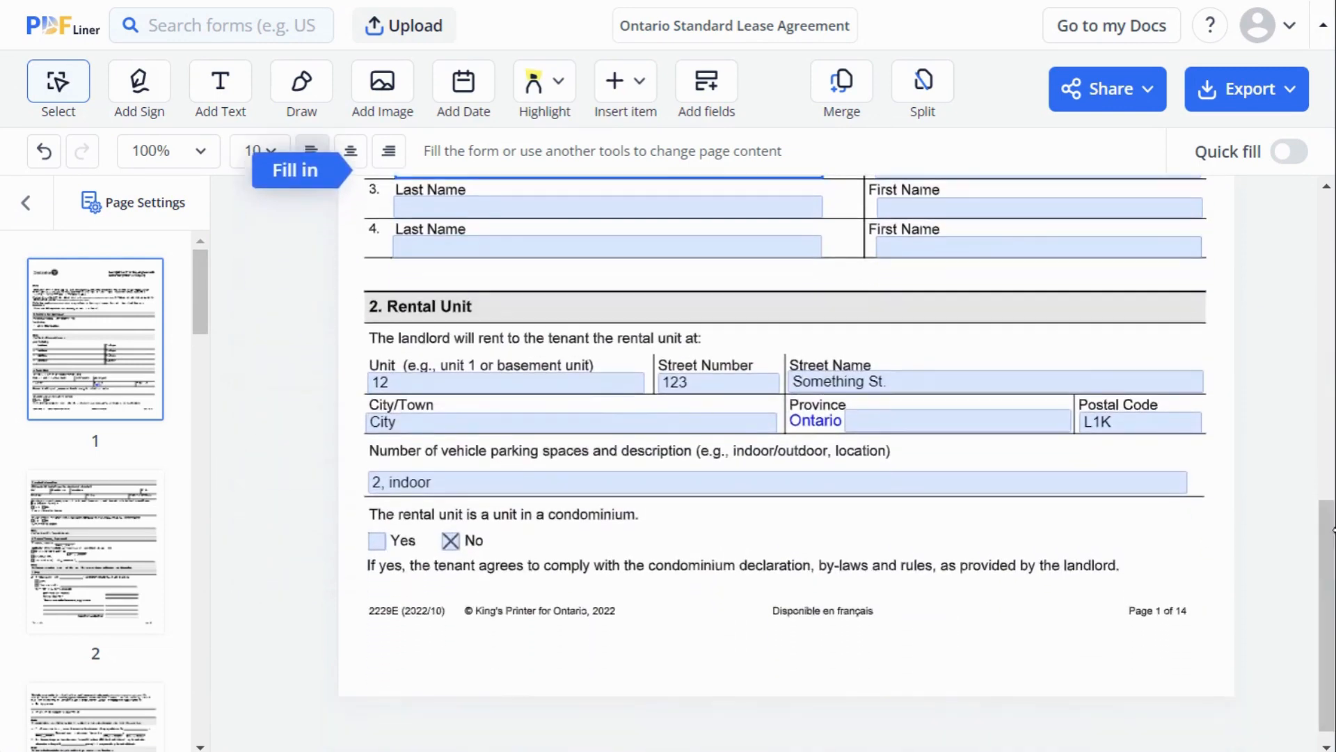
click(552, 382)
click(725, 380)
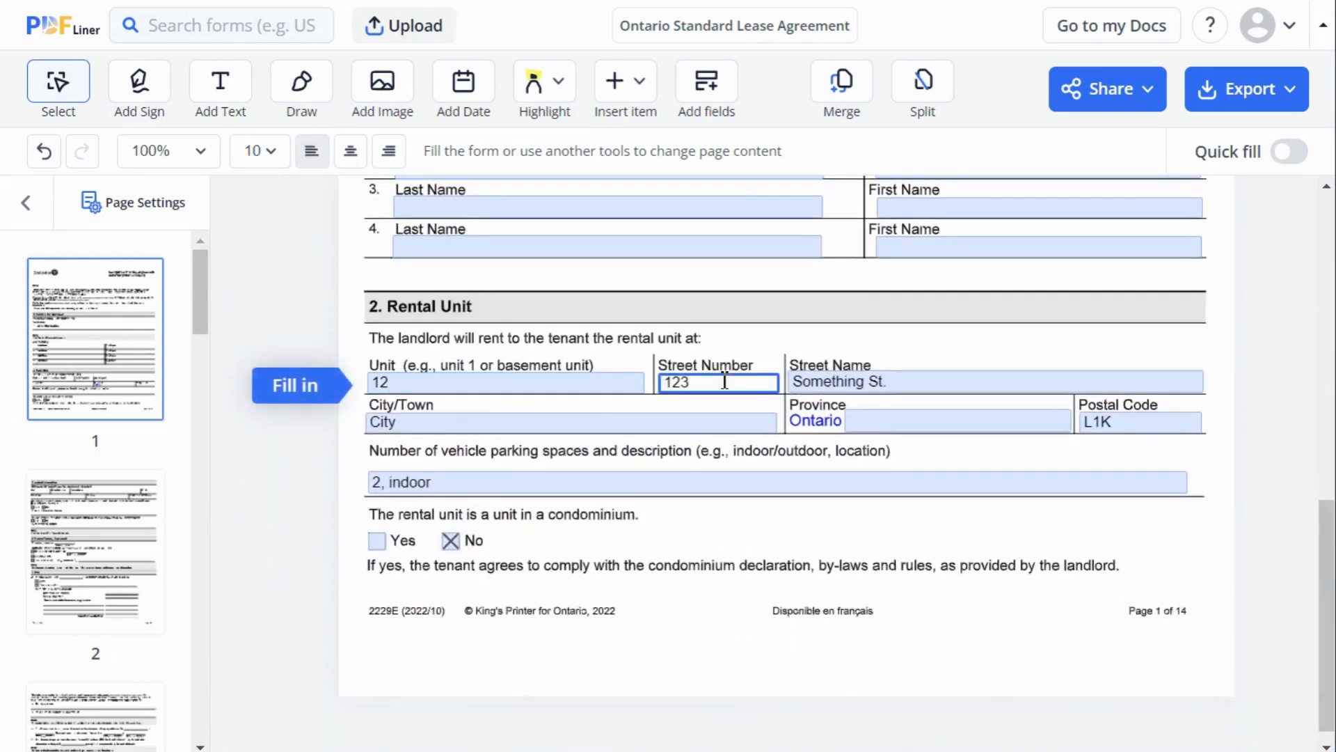
click(922, 380)
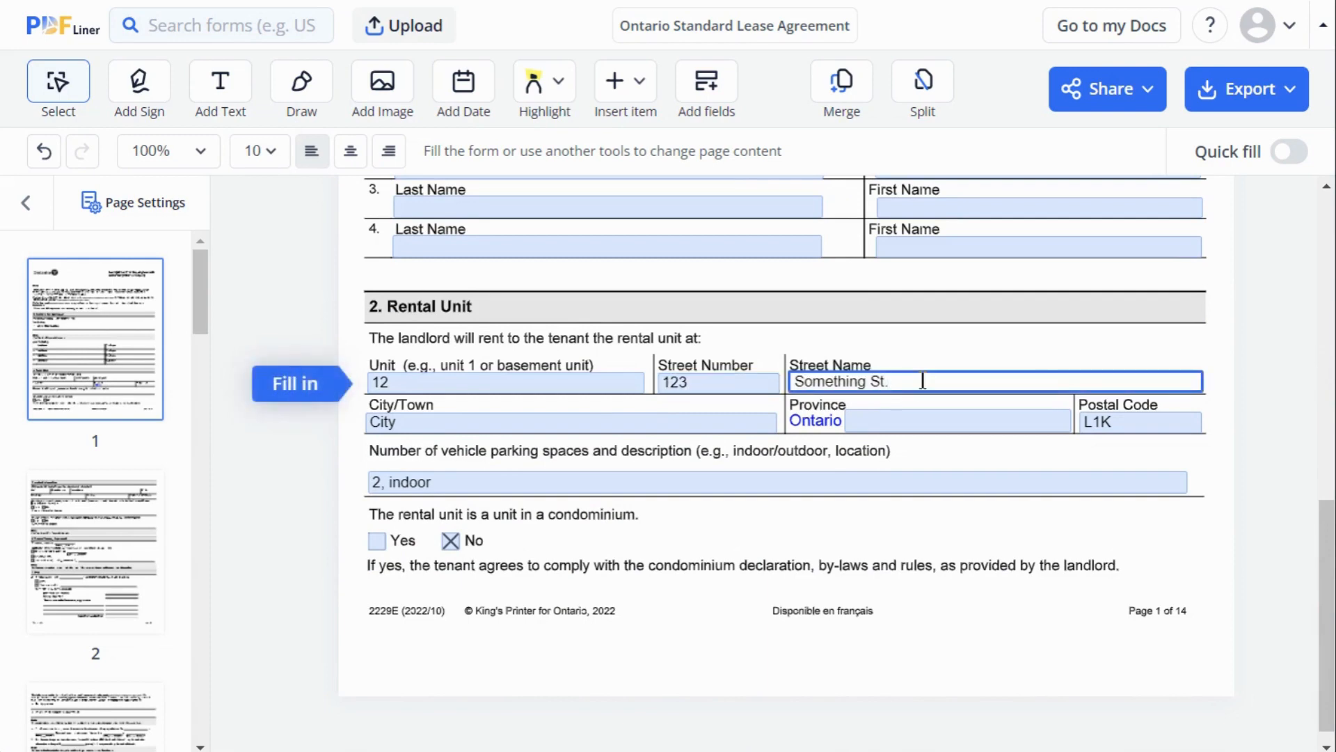
click(700, 427)
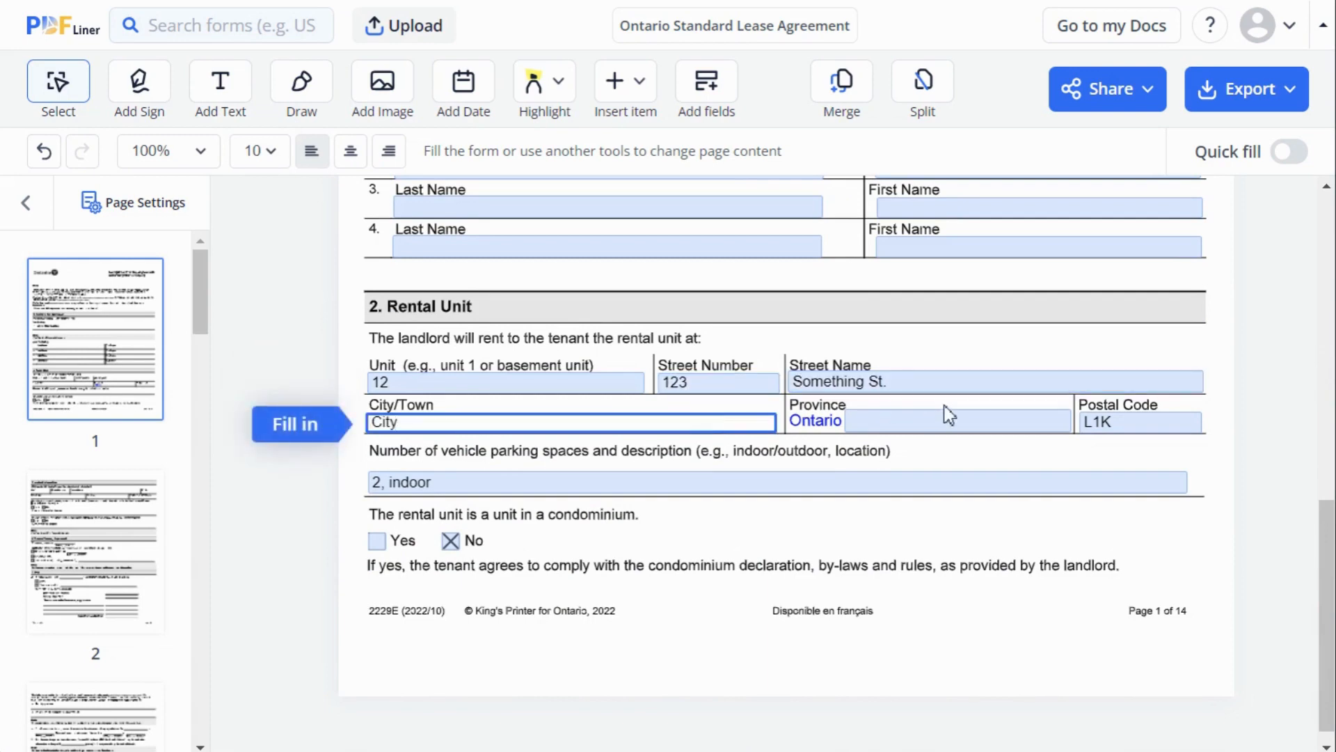
click(1158, 418)
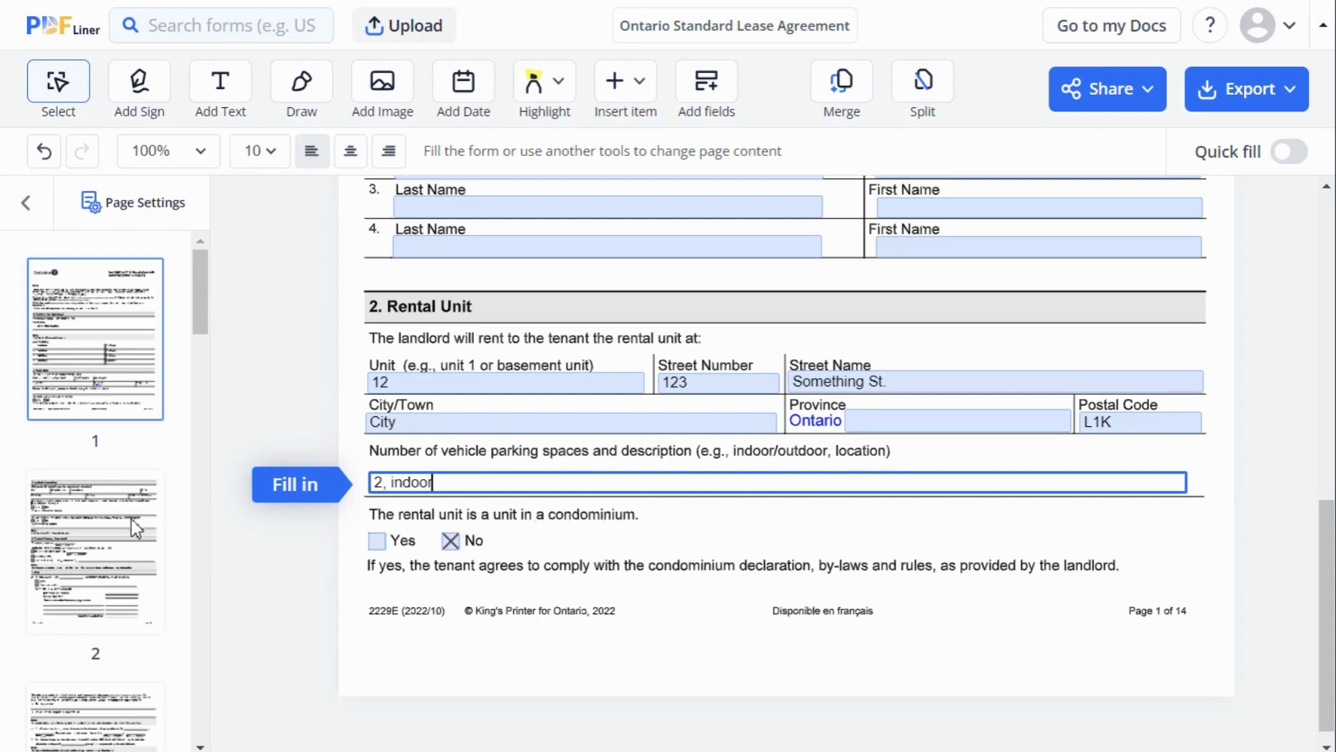
Step: Review section 3, Contact Information, on page 2: the landlord's notice address, the email consent details and the emergency contact information
click(109, 536)
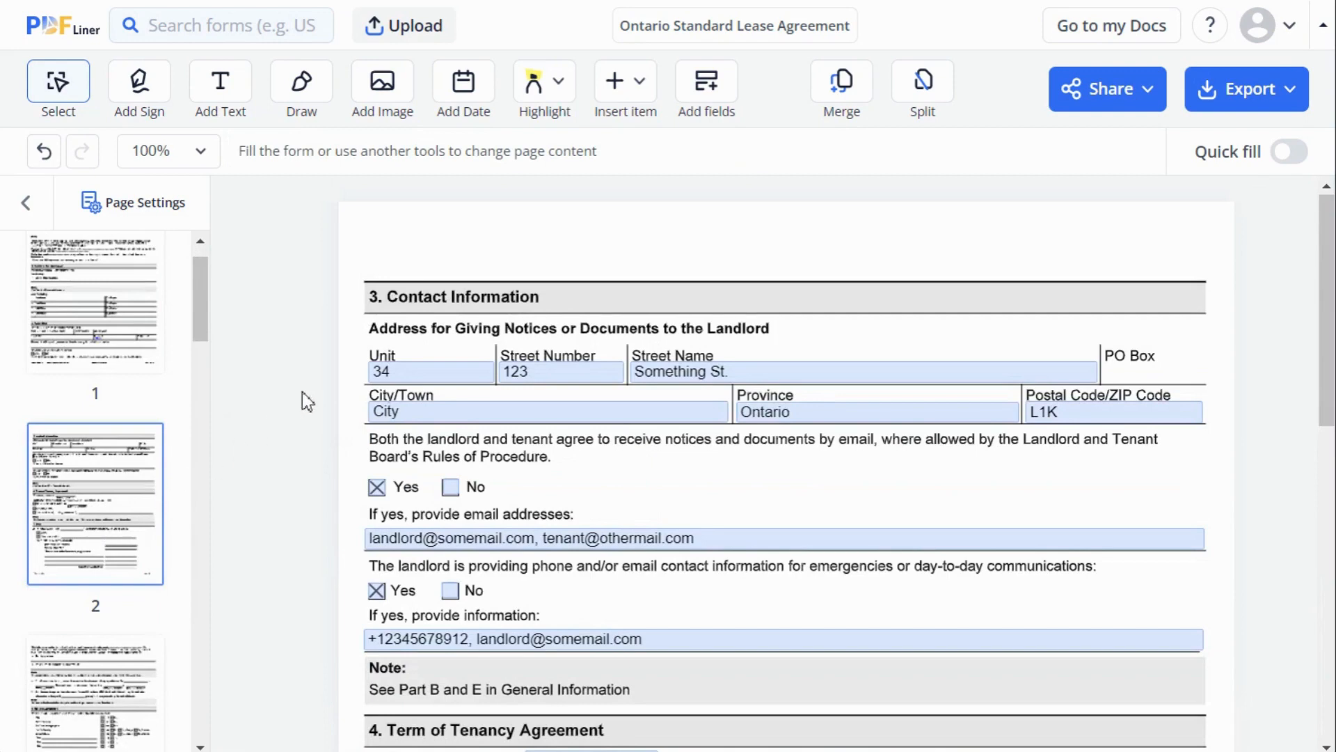
click(414, 370)
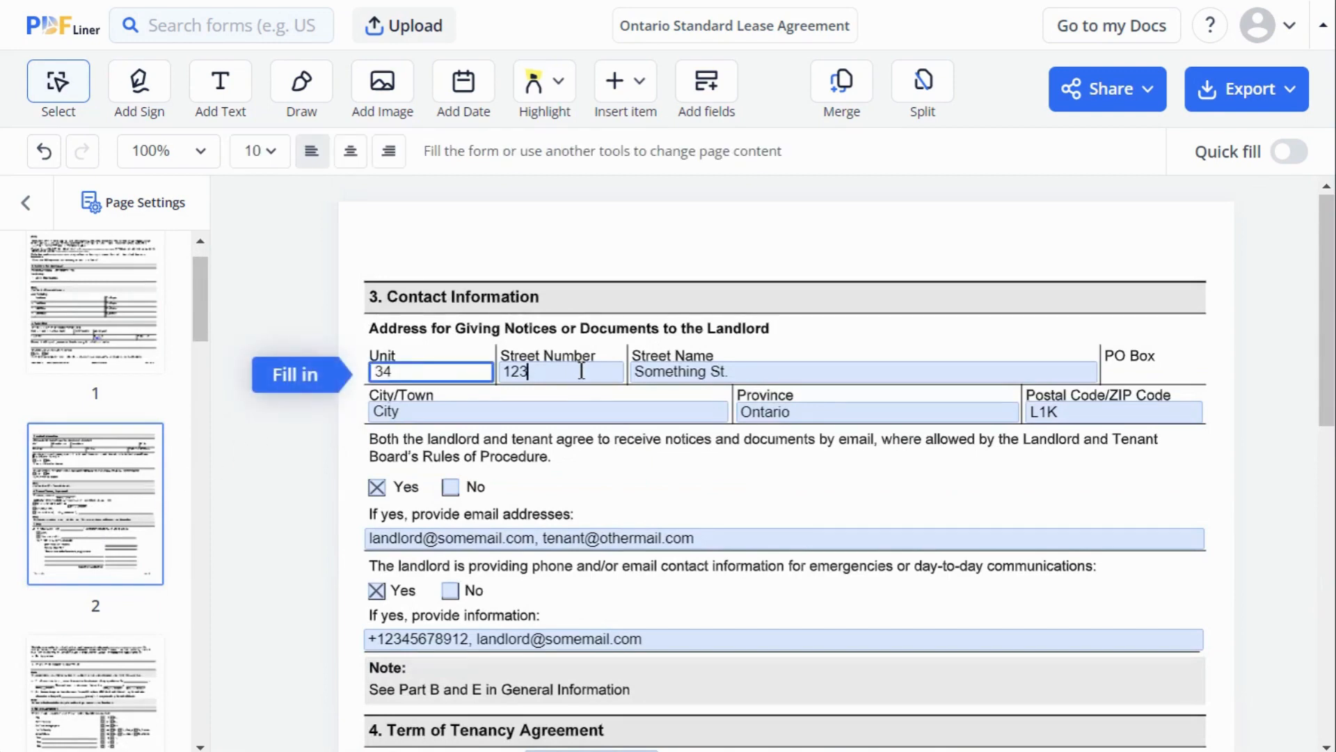
click(581, 370)
click(779, 369)
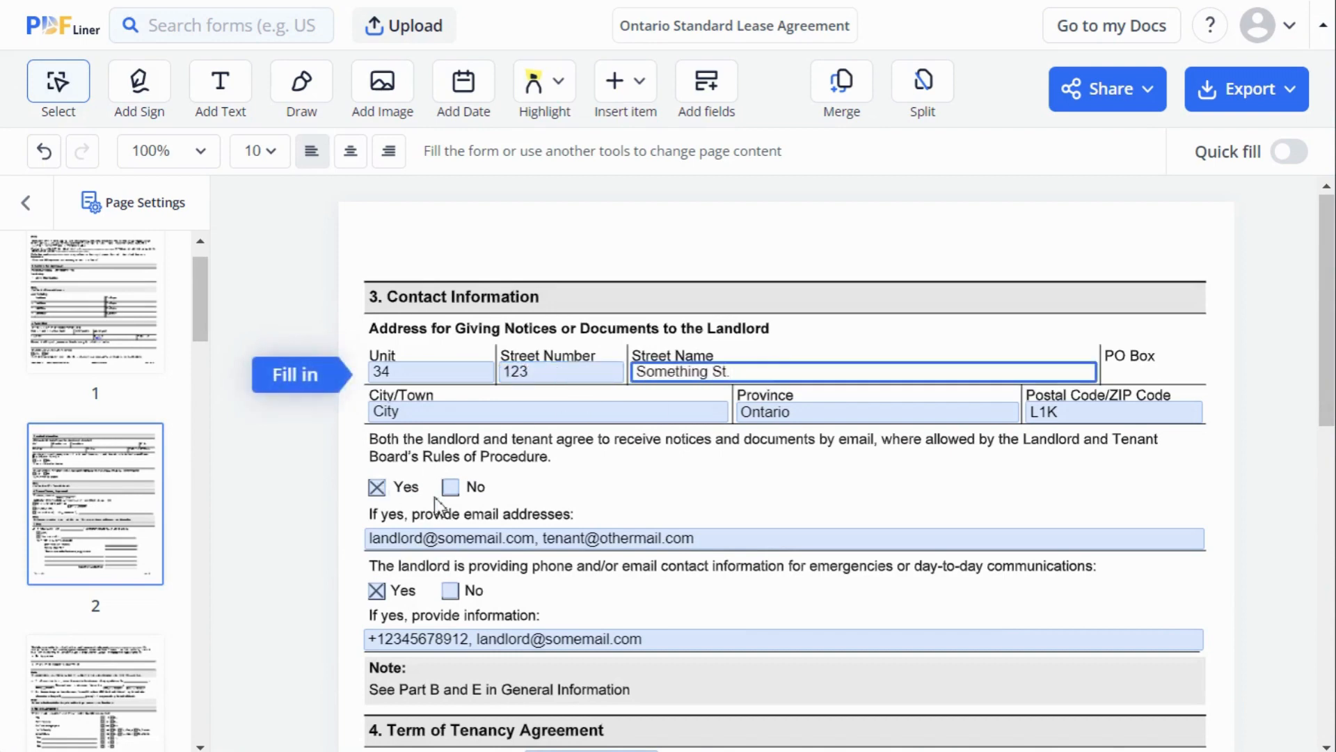
click(750, 536)
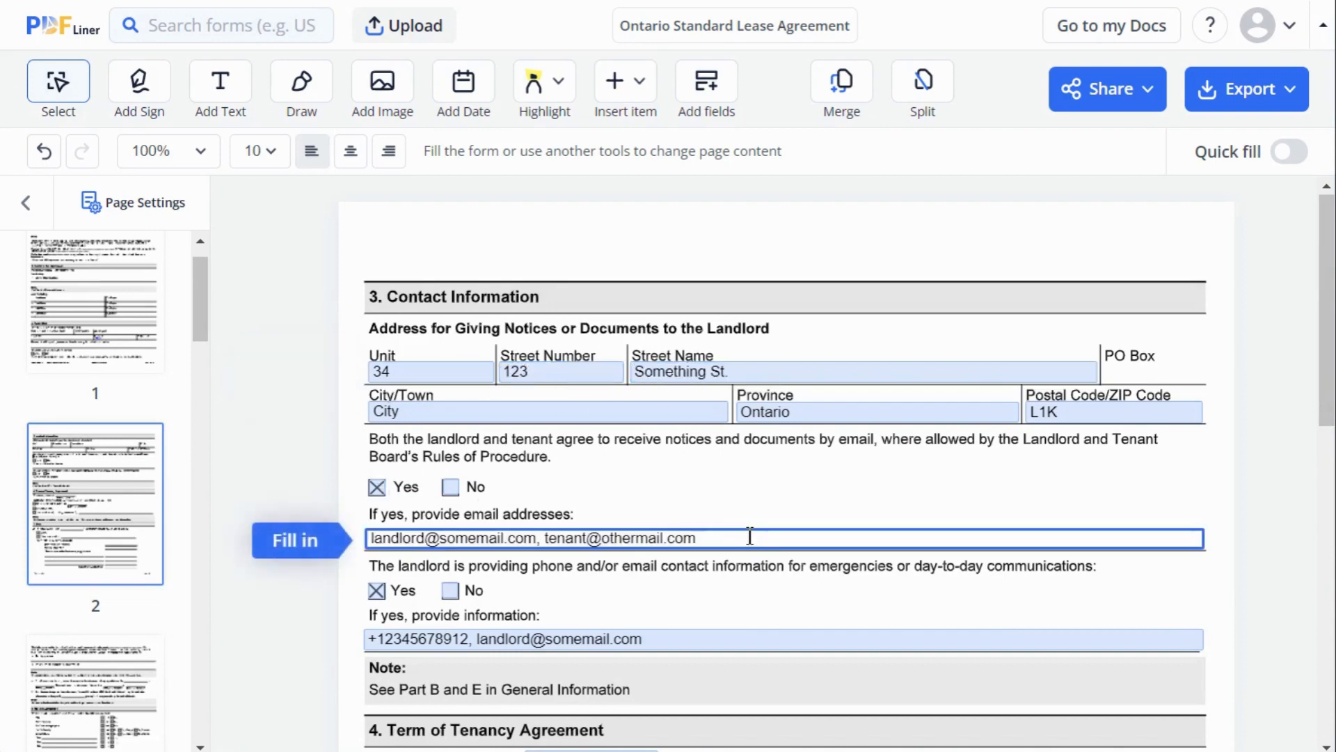
click(385, 590)
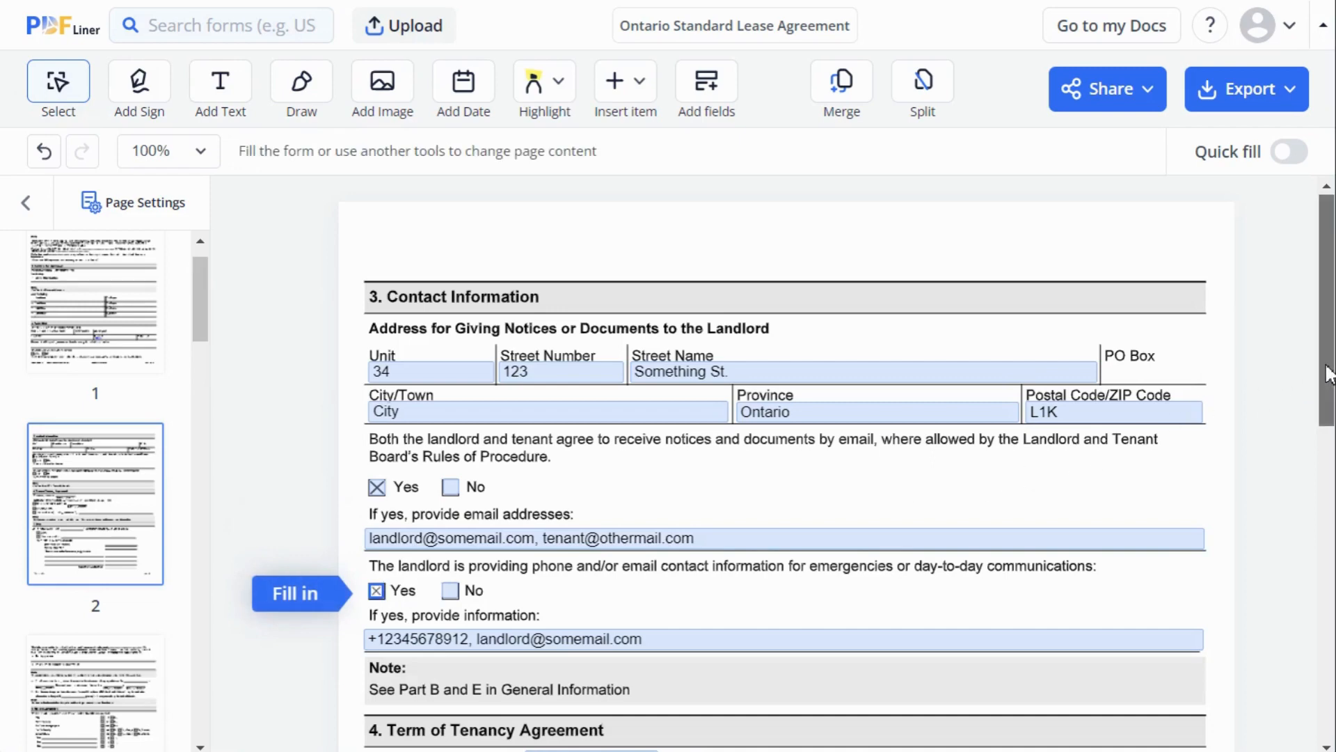
drag(1325, 383, 1326, 499)
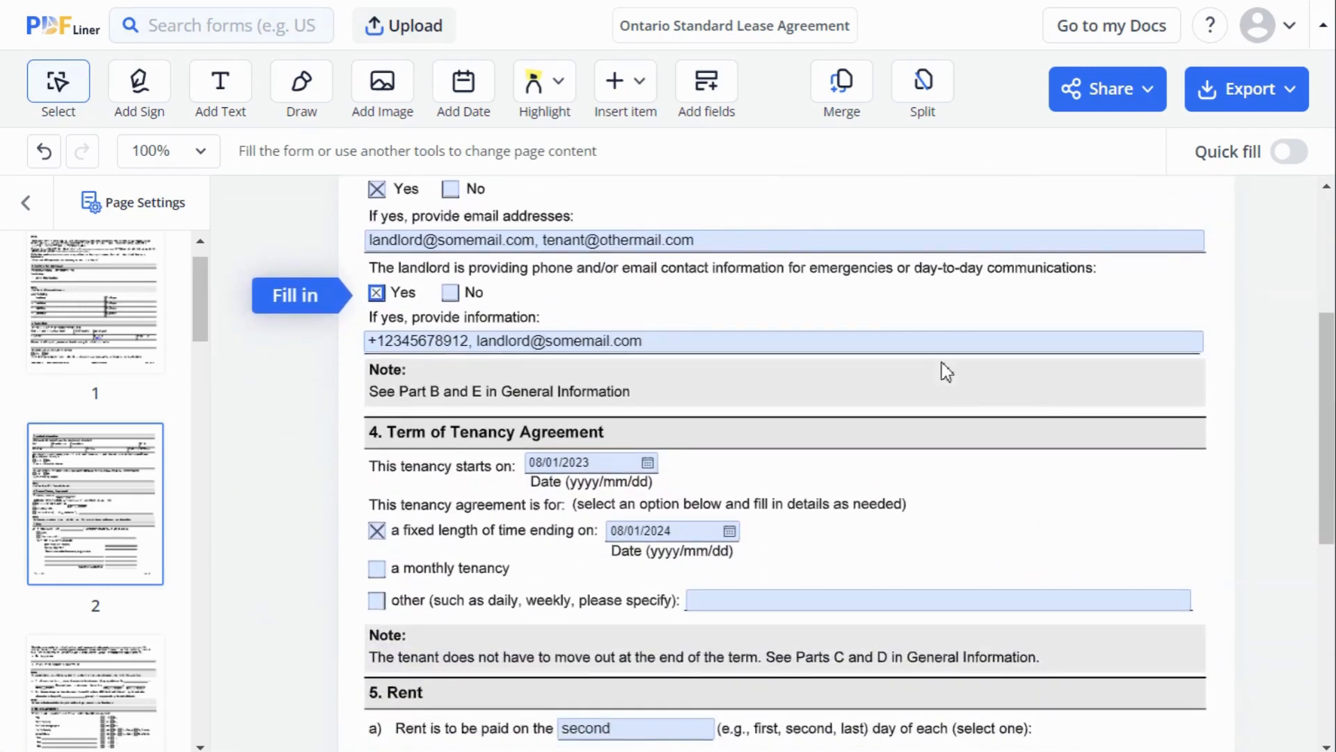
click(910, 341)
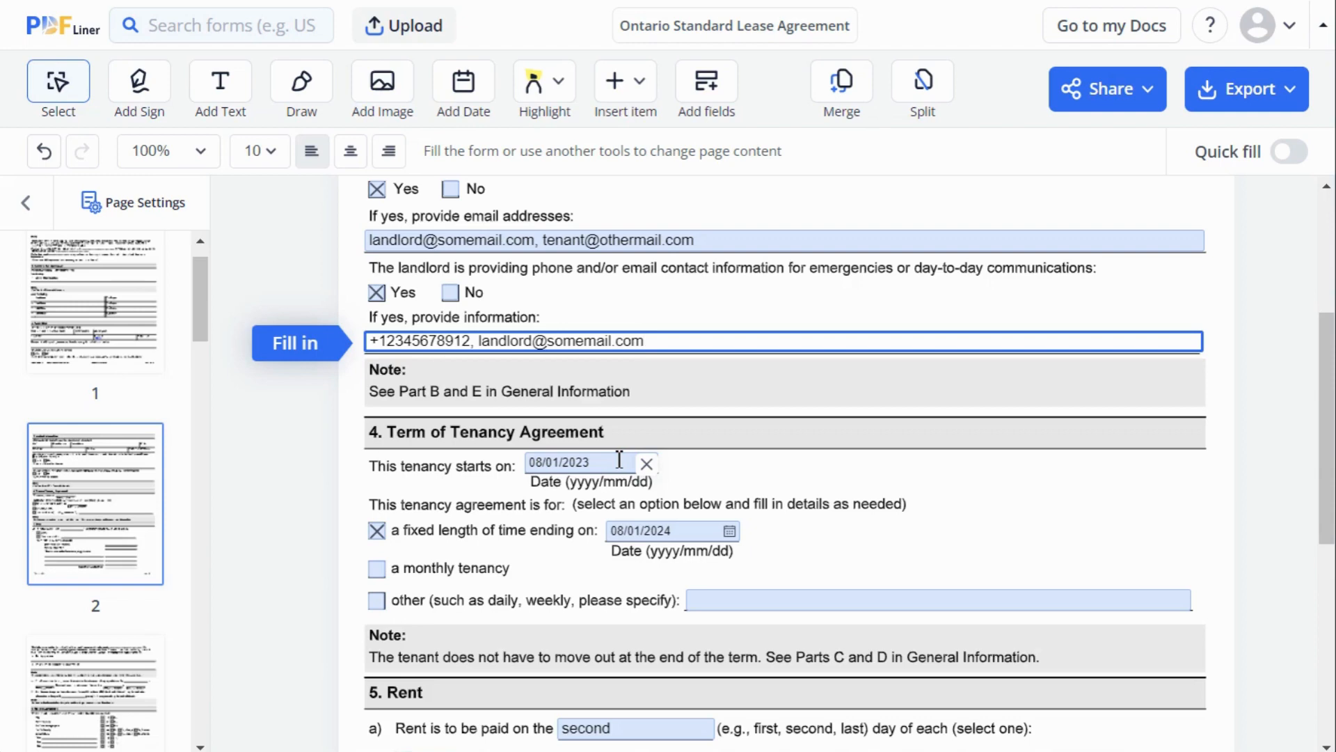
Step: Examine the fixed-length option, its end date and the other-tenancy field in section 4, Term of Tenancy Agreement
click(381, 530)
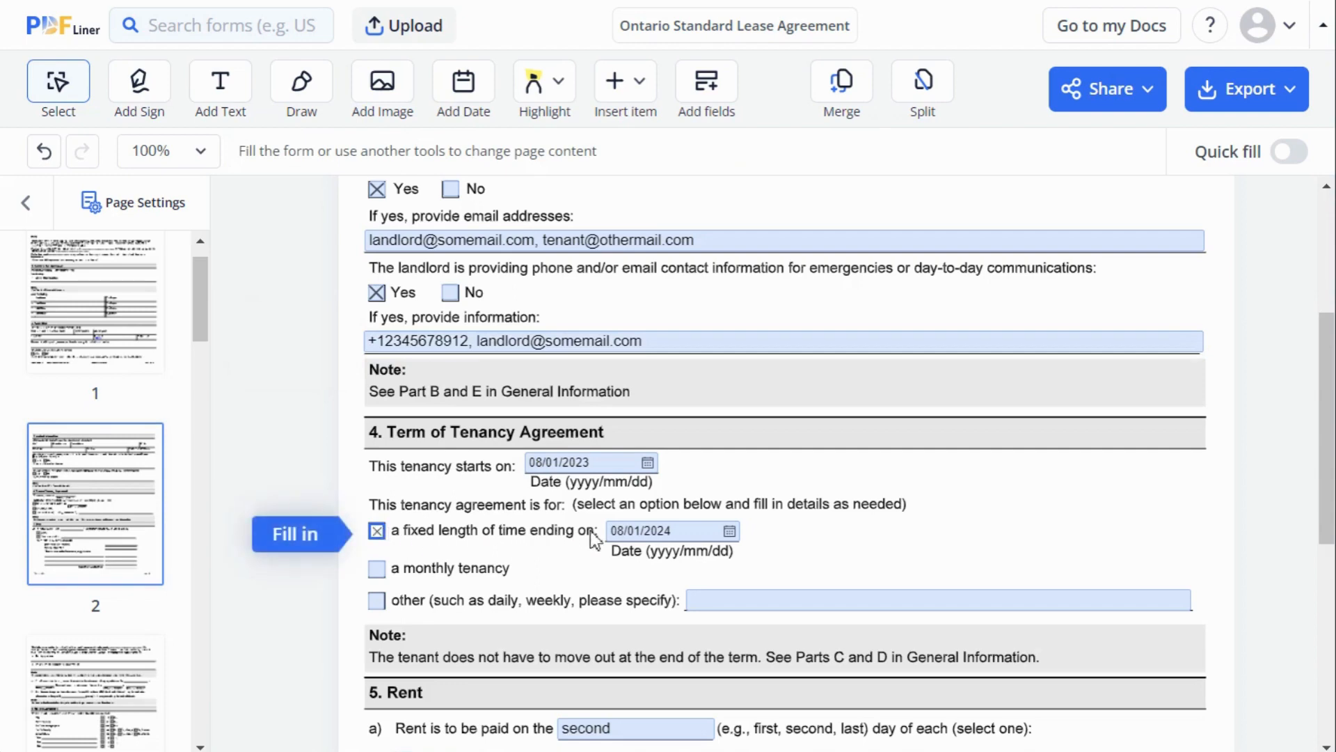
click(646, 530)
click(714, 598)
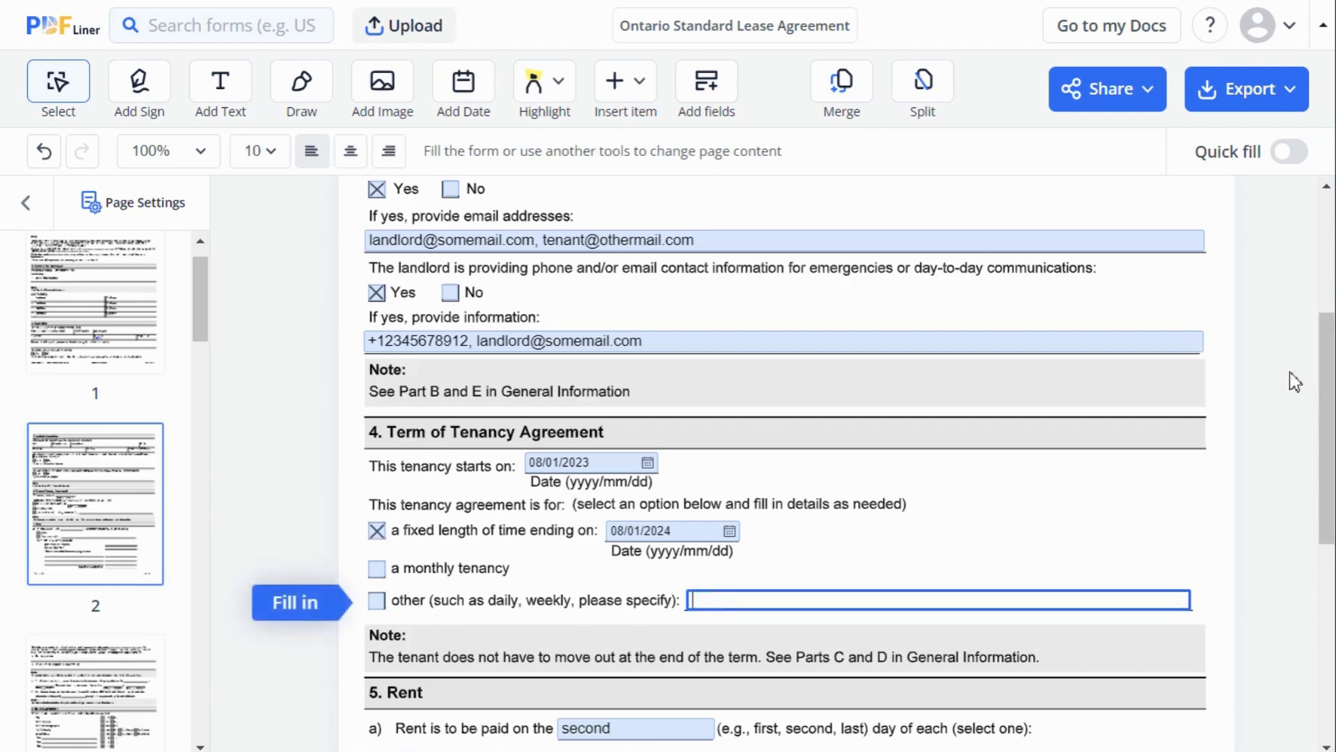
Step: Review the rent payment day, base rent, parking and total rent fields in section 5, Rent
drag(1330, 372, 1330, 503)
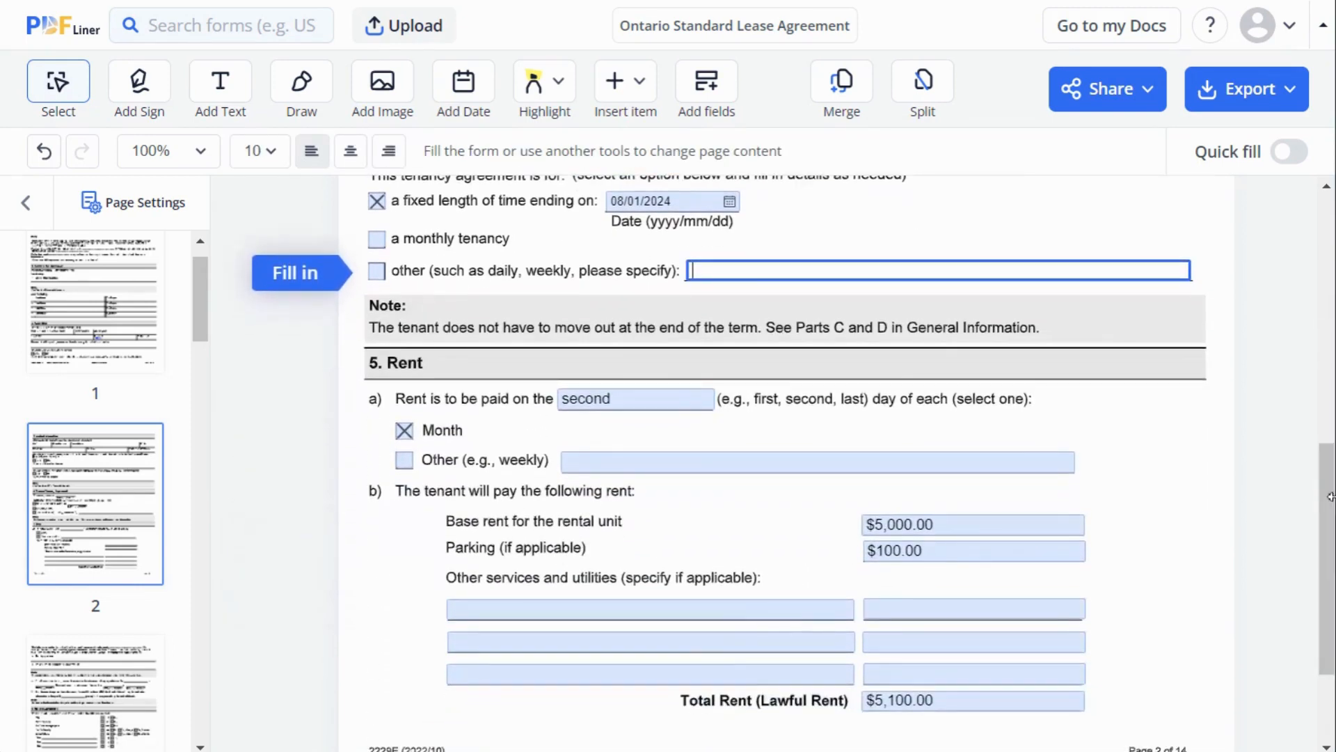
click(694, 402)
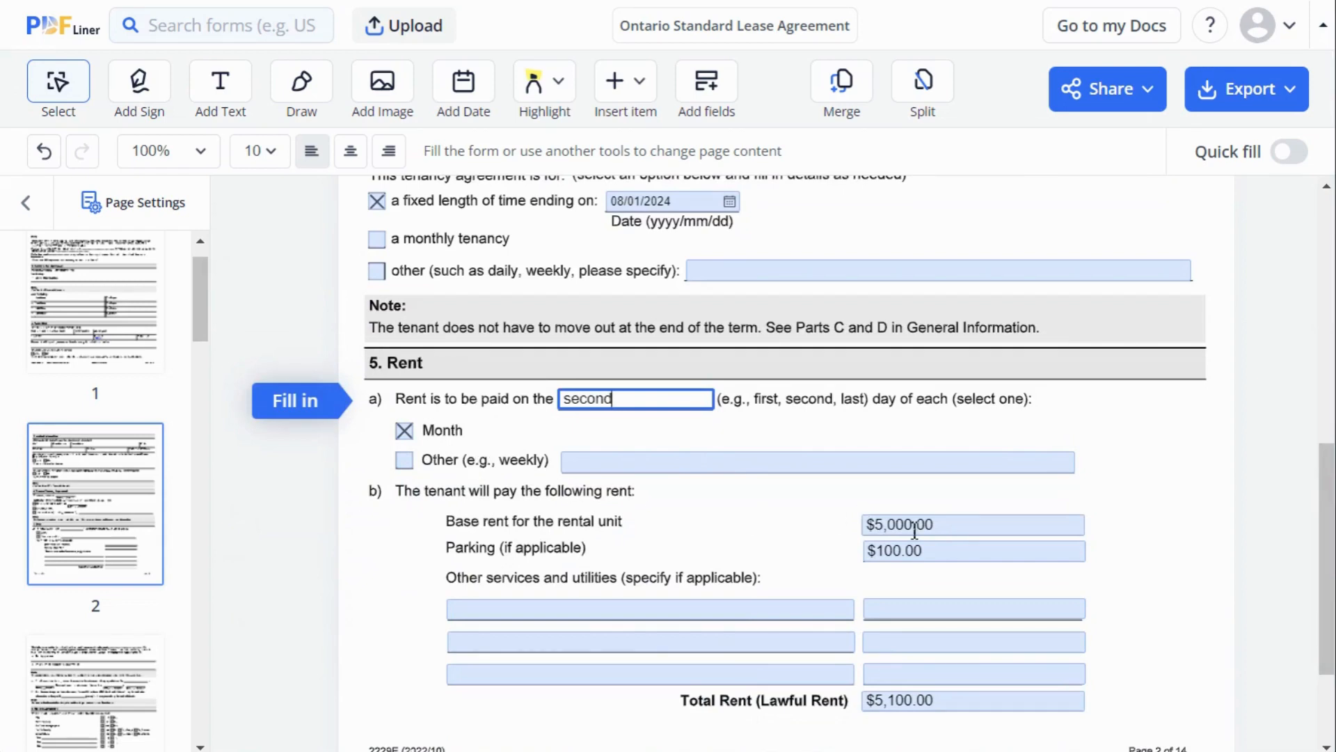
click(965, 527)
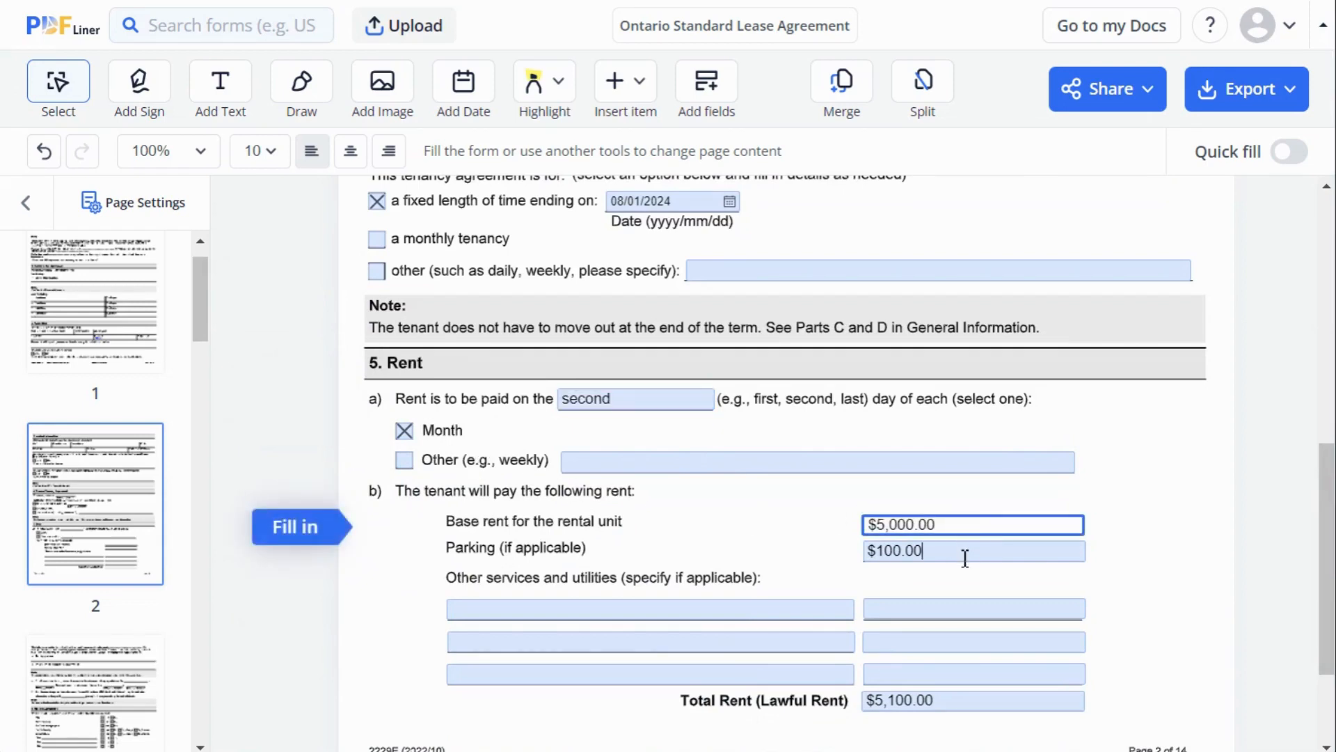
click(965, 553)
click(975, 704)
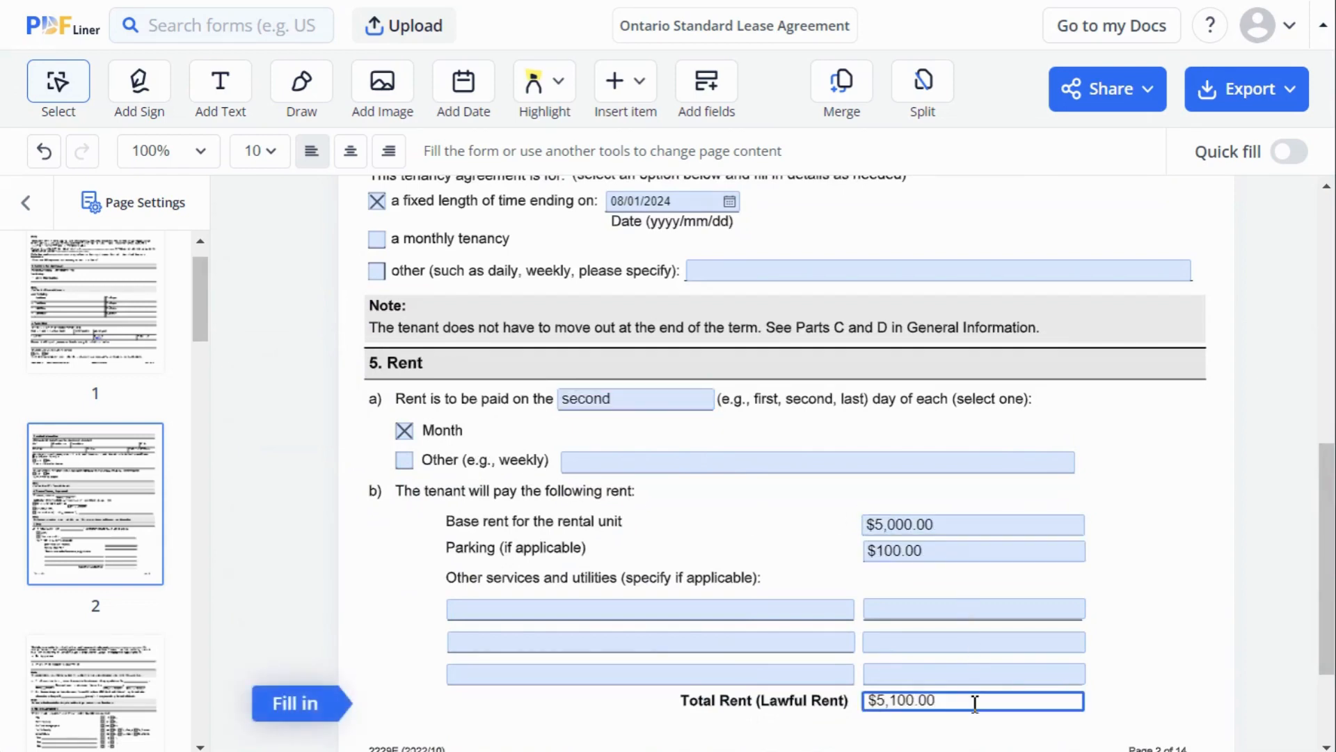
Step: Review the rent payee, payment method, partial rent and NSF administration charge fields on page 3
scroll(265, 540, down, 8)
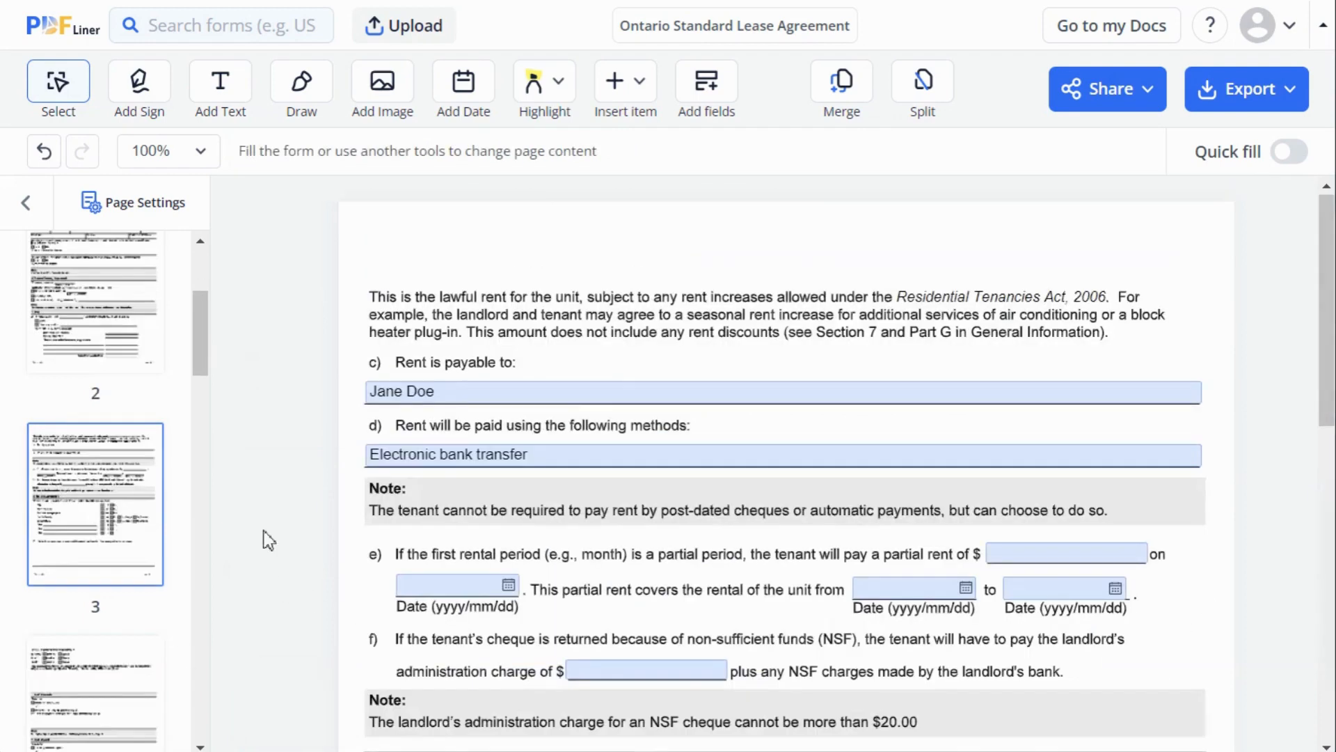
click(619, 394)
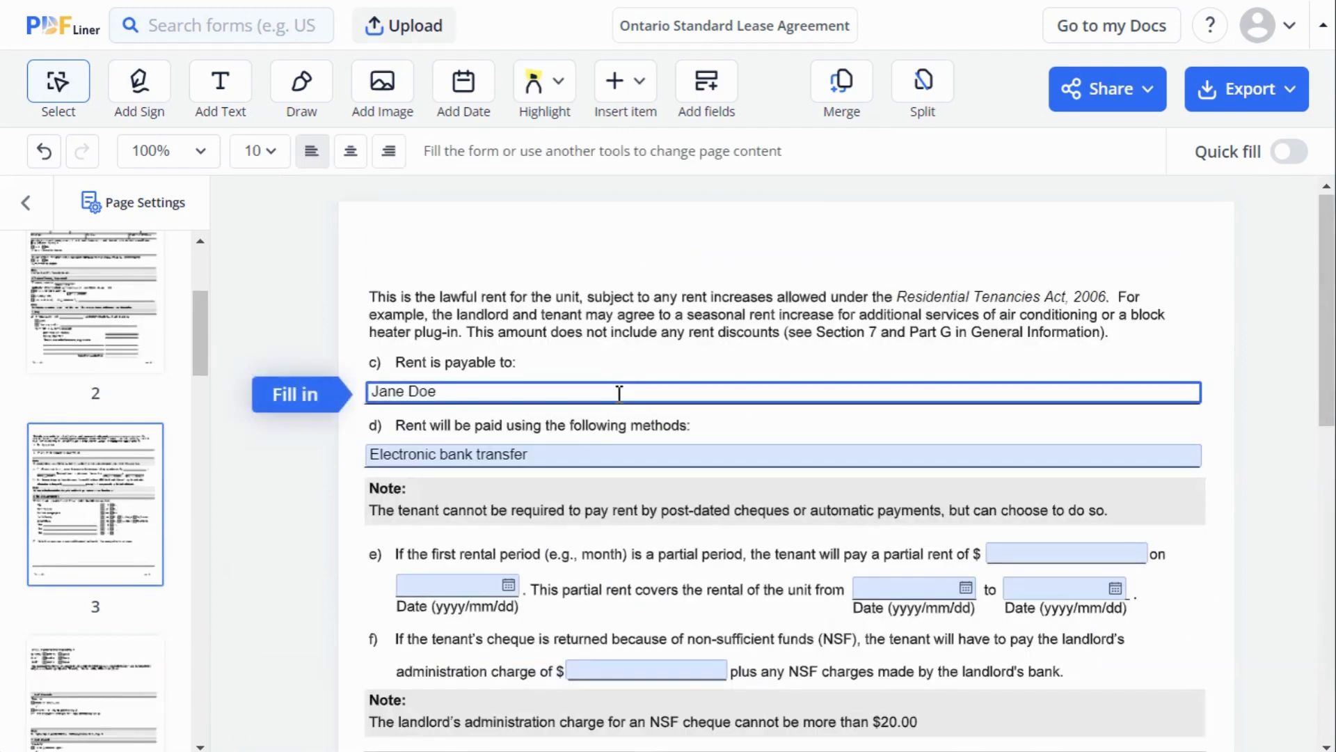
click(621, 459)
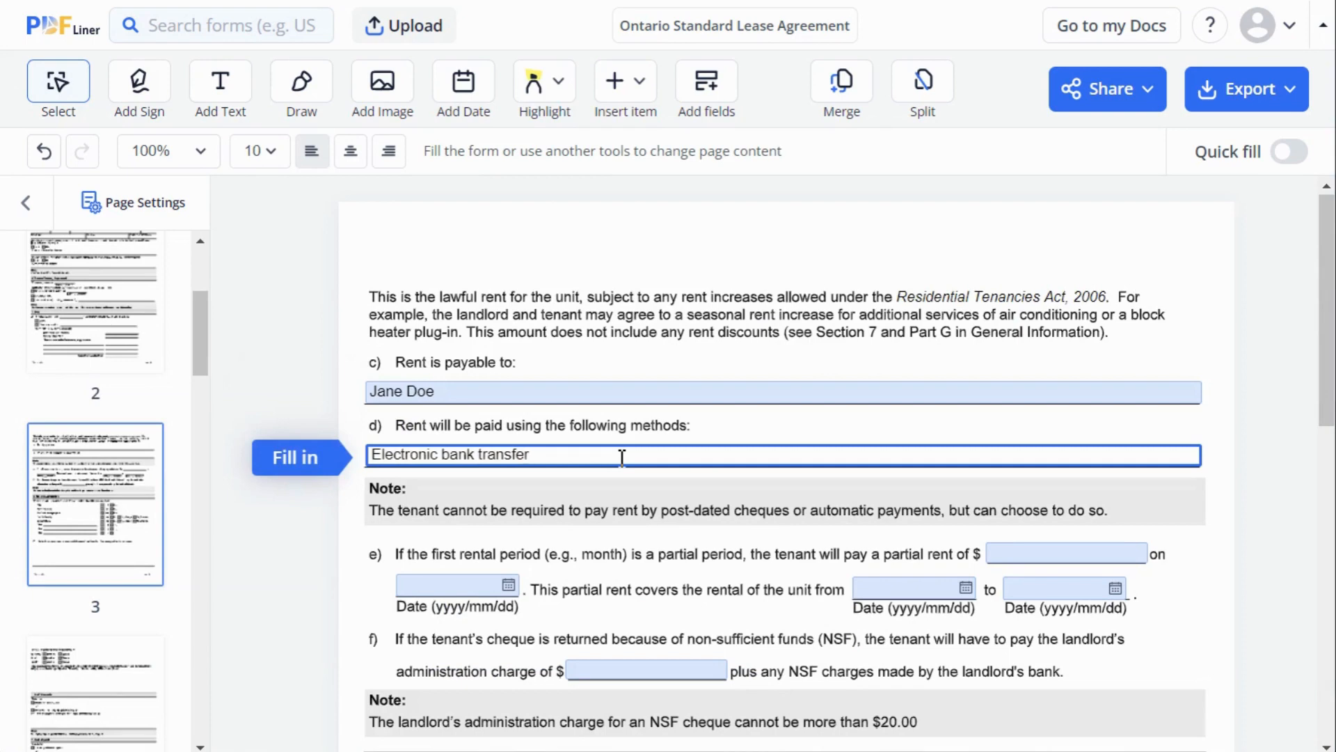
click(1043, 559)
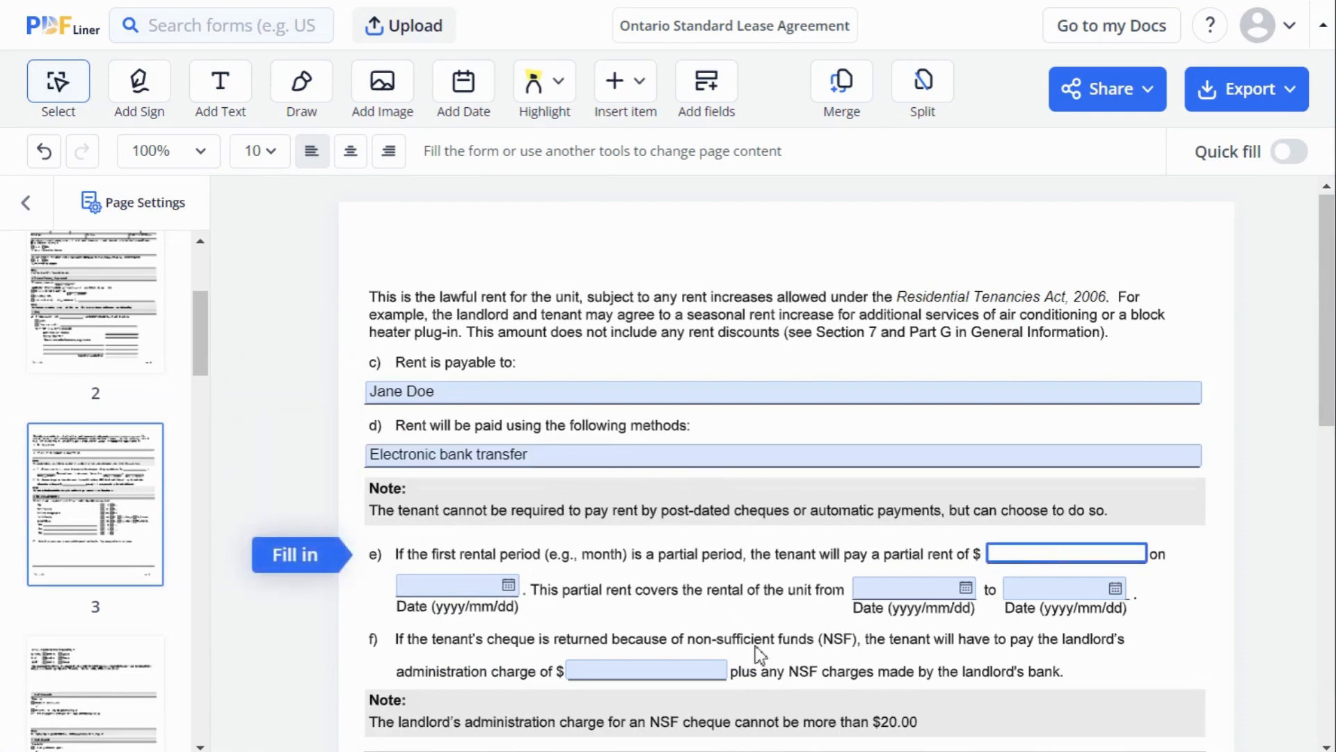
click(646, 671)
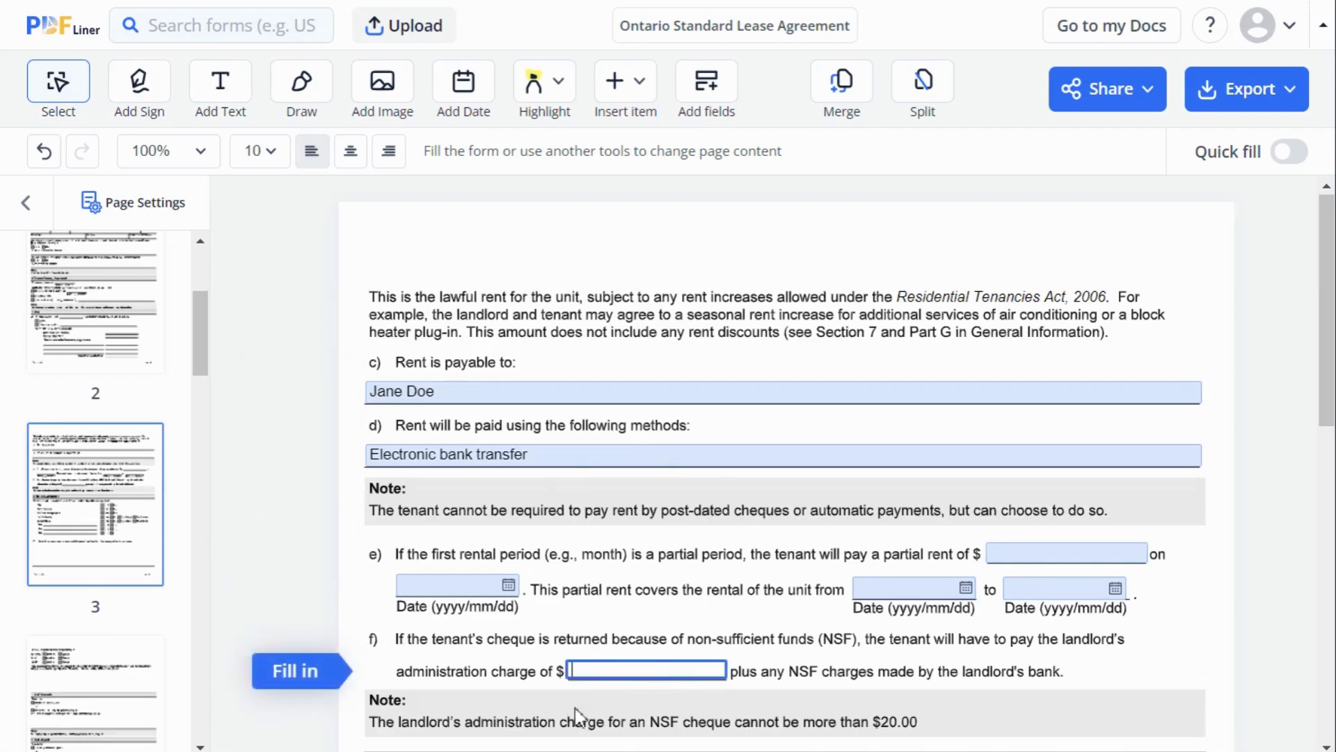
Step: Examine section 6, Services and Utilities, on page 3 and the utility responsibility choices on page 4
drag(1330, 308, 1329, 524)
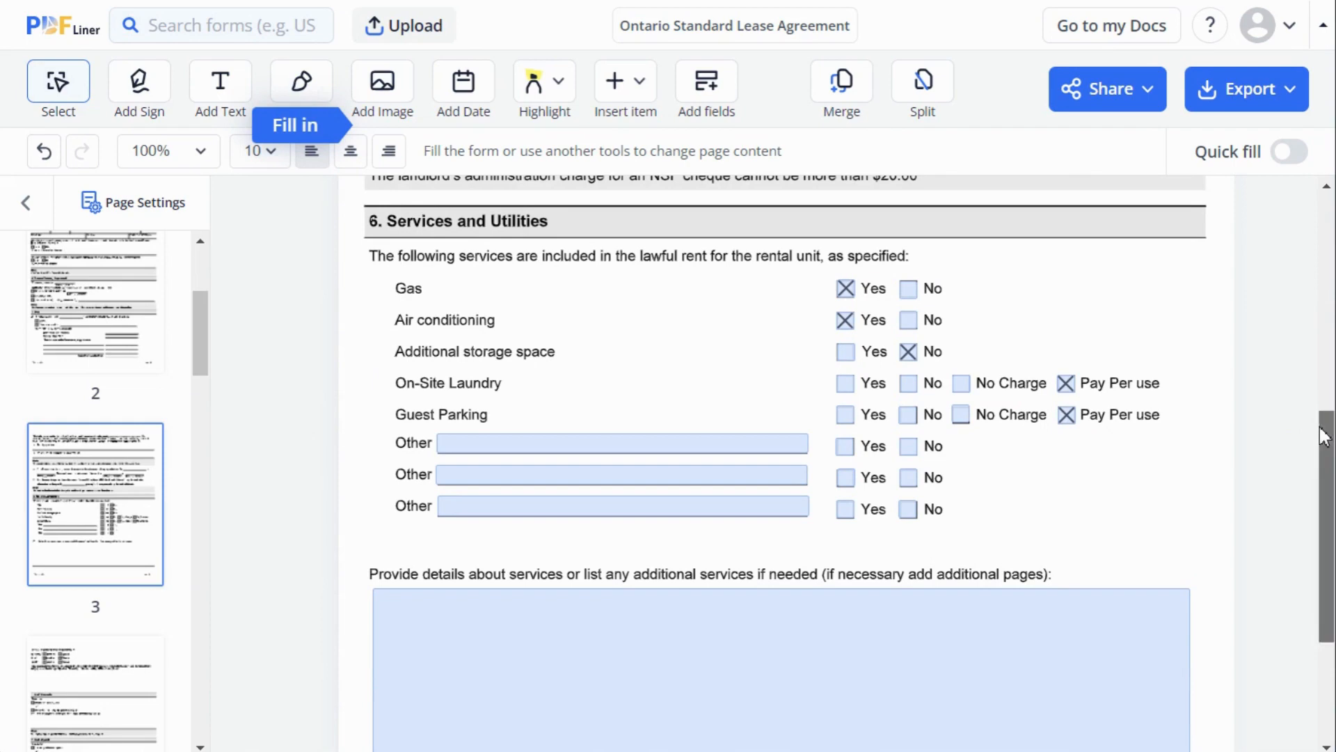
drag(1328, 435, 1331, 511)
click(82, 658)
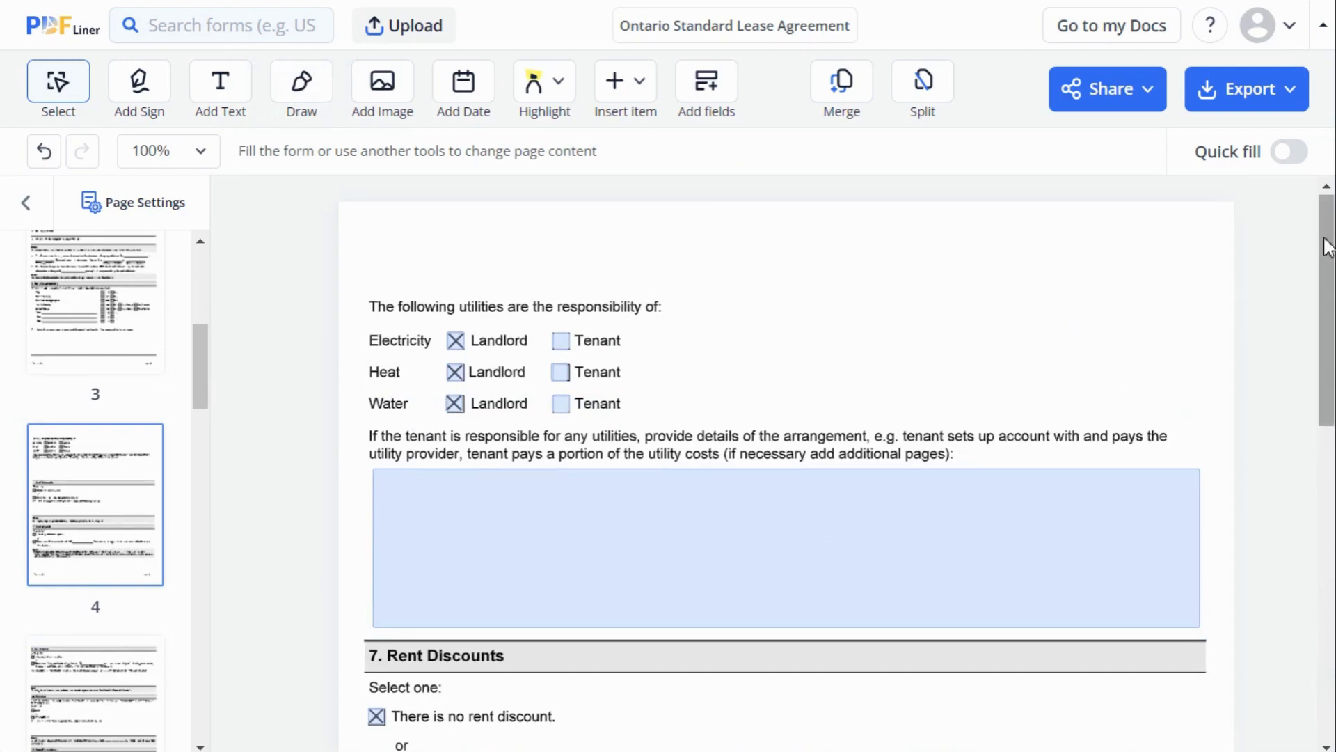
Step: Review section 7, Rent Discounts, and the deposit amount field in section 8, Rent Deposit
scroll(1313, 260, down, 7)
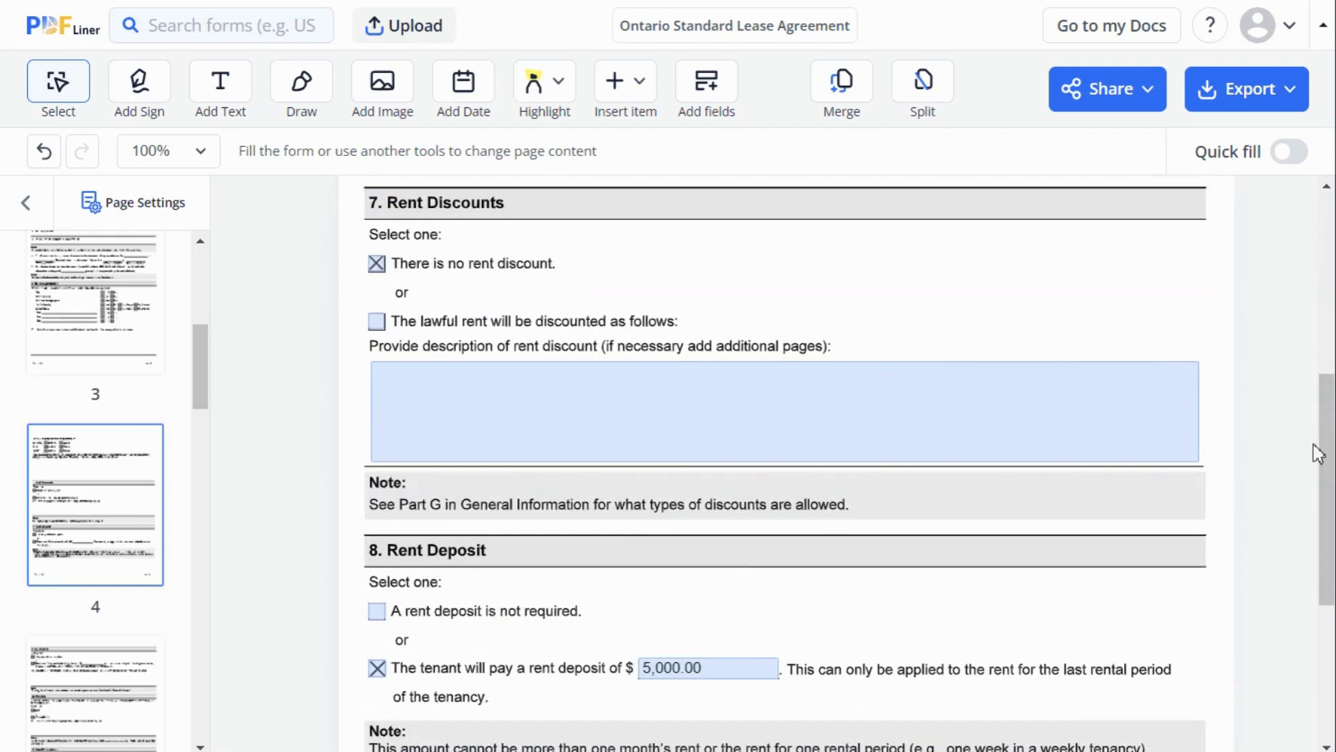
scroll(1329, 446, down, 5)
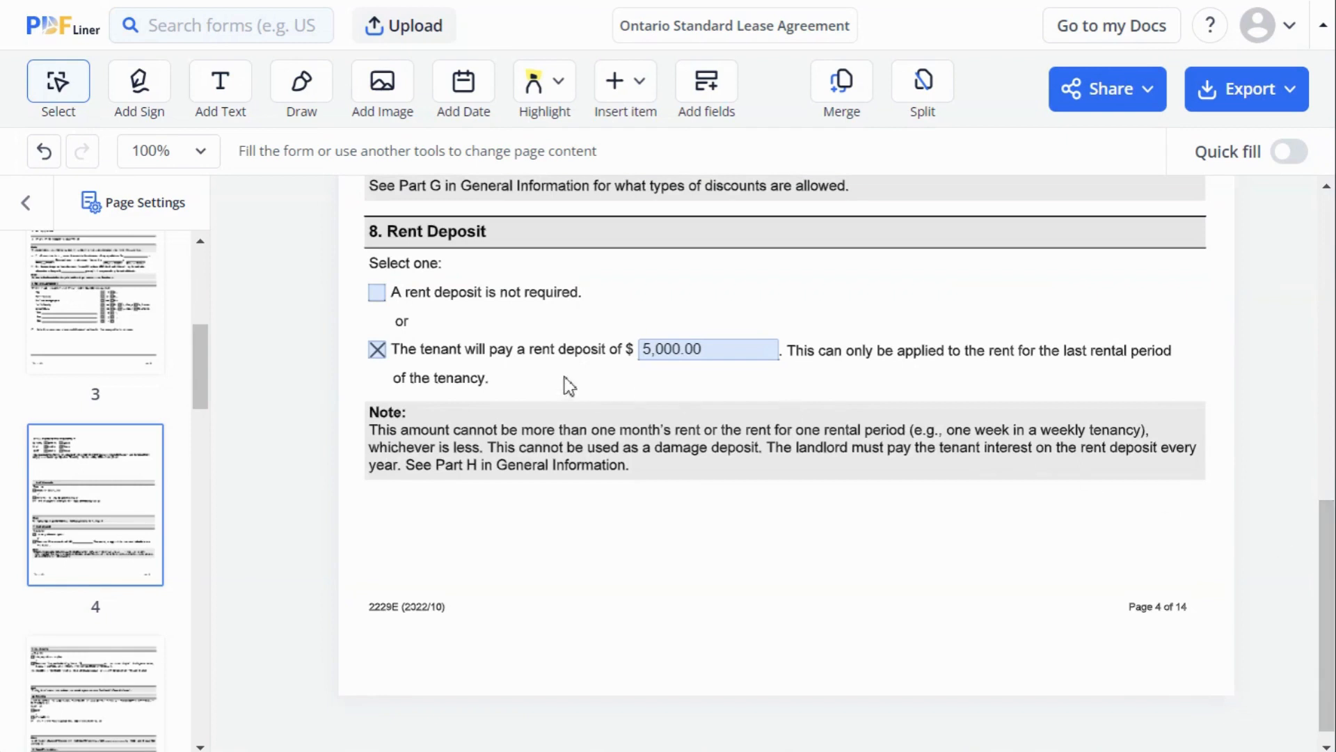
click(732, 342)
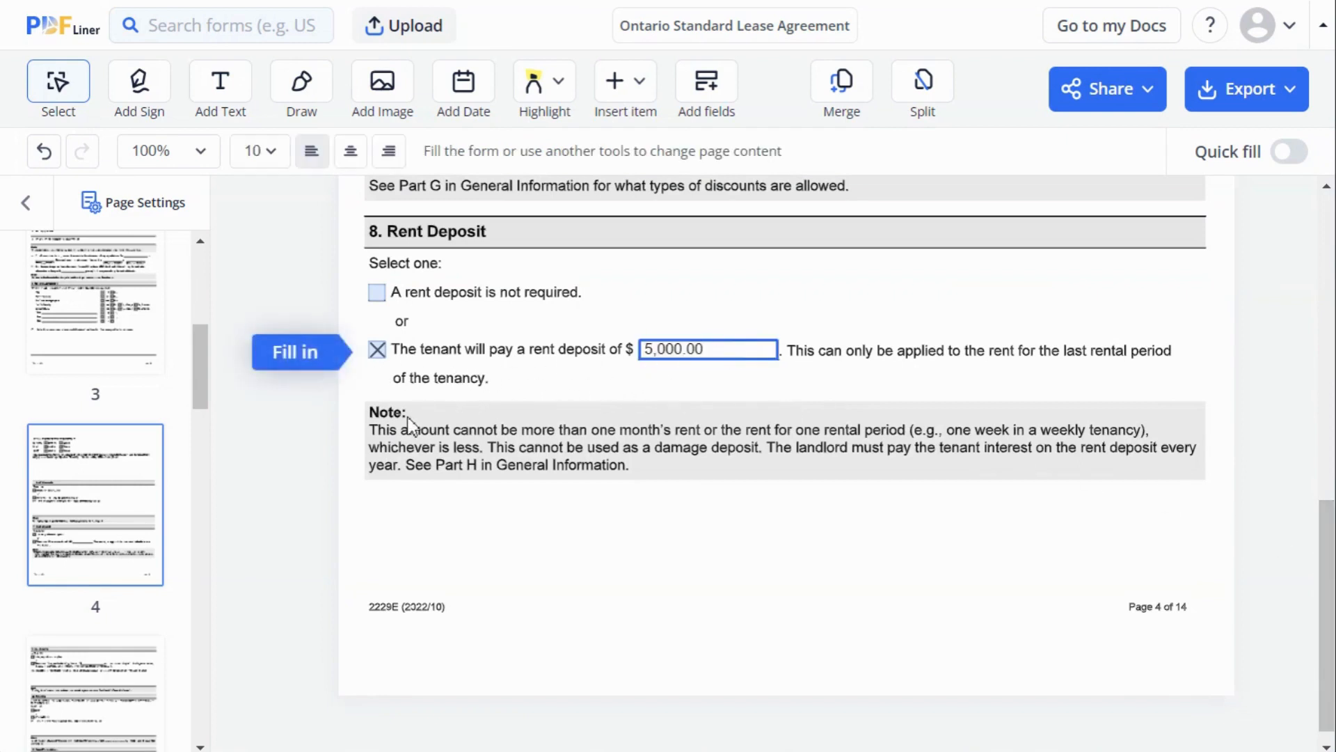
Step: Review the key deposit, smoking and tenant's insurance choices on page 5 and the additional terms choice on page 6
click(100, 726)
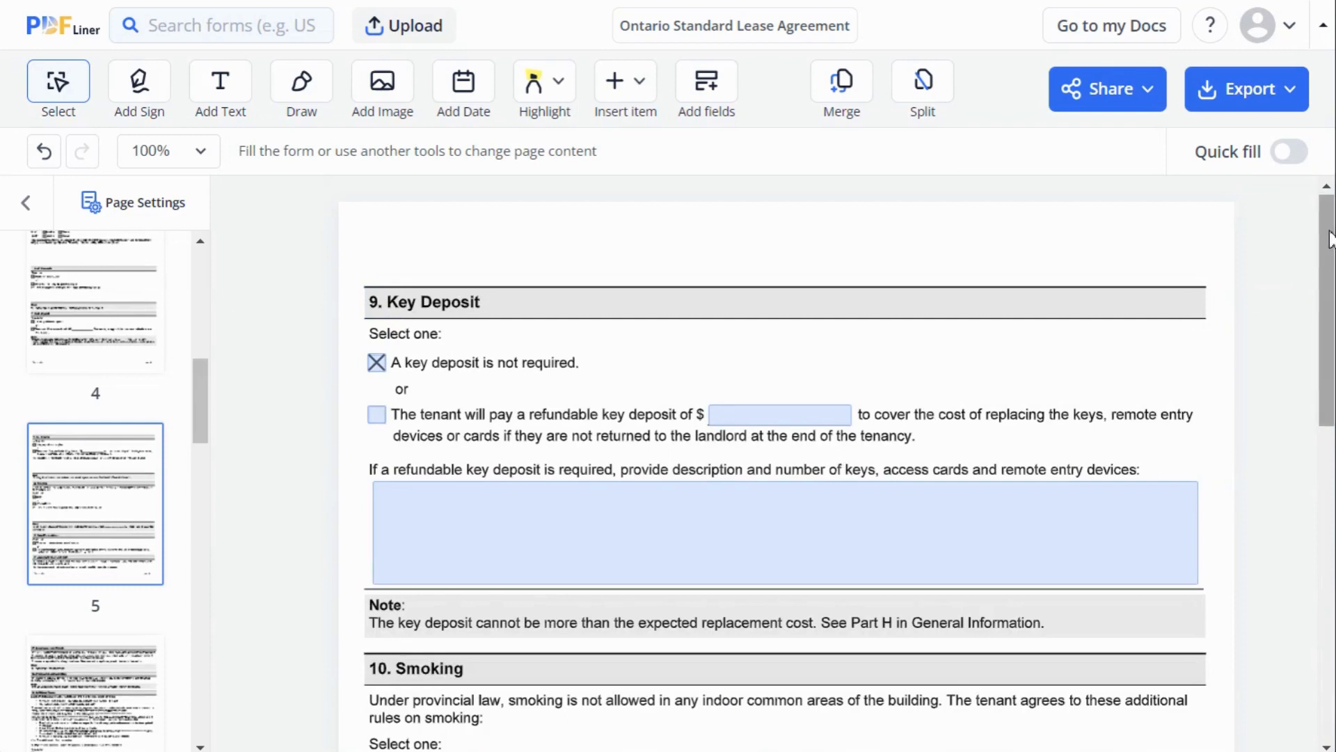
drag(1331, 240, 1331, 427)
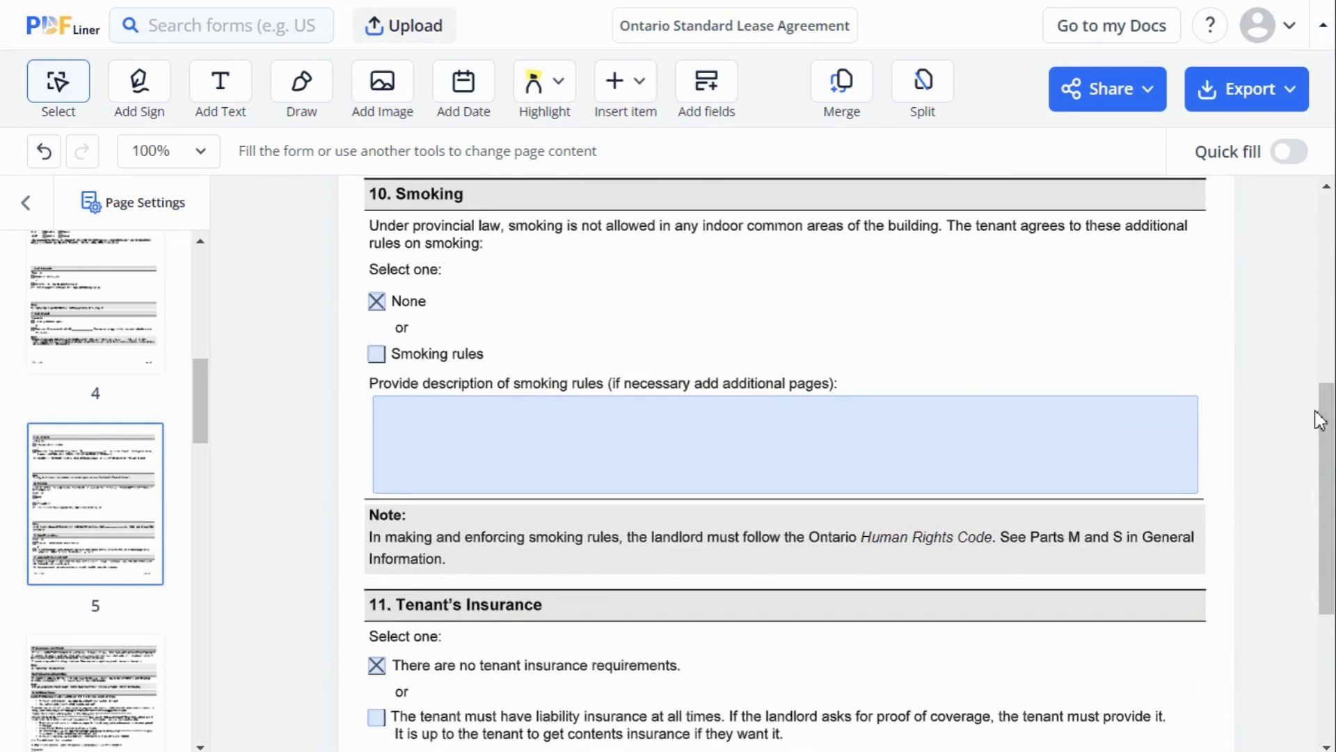
drag(1330, 415, 1329, 542)
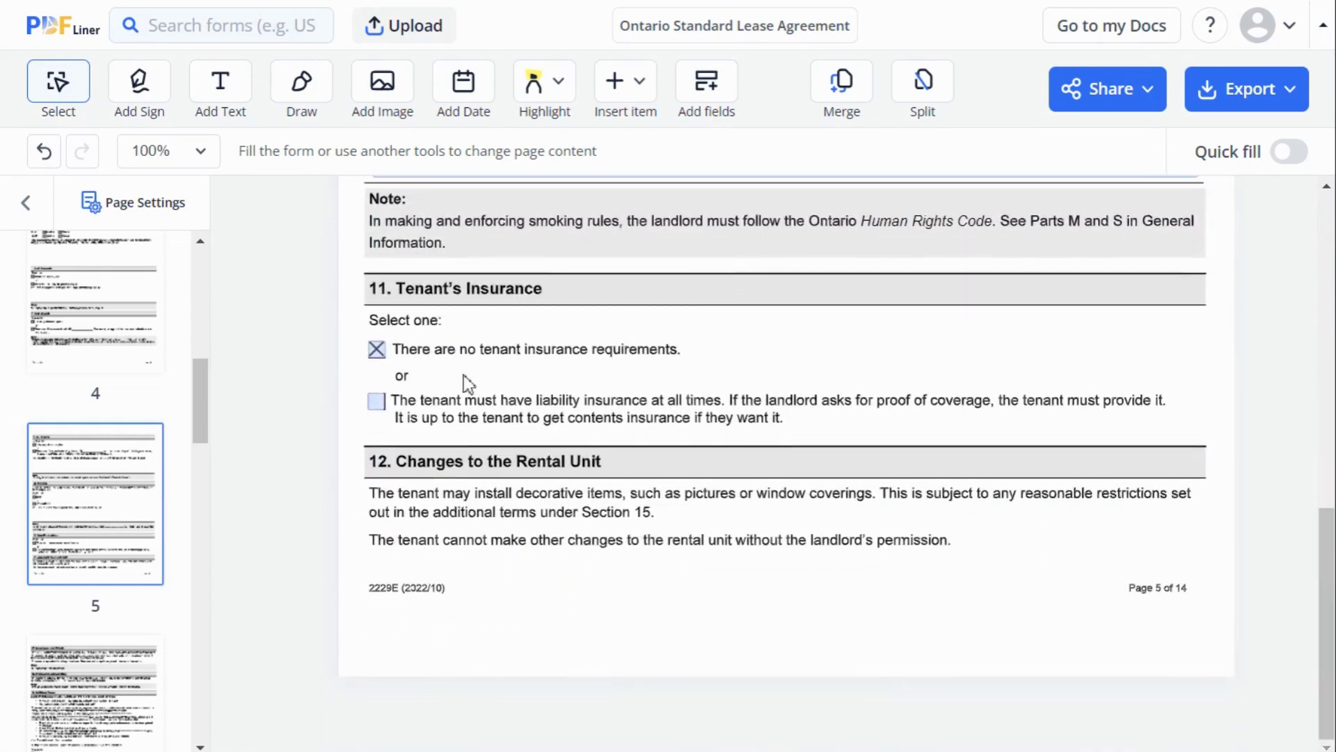
click(61, 710)
drag(1328, 339, 1331, 627)
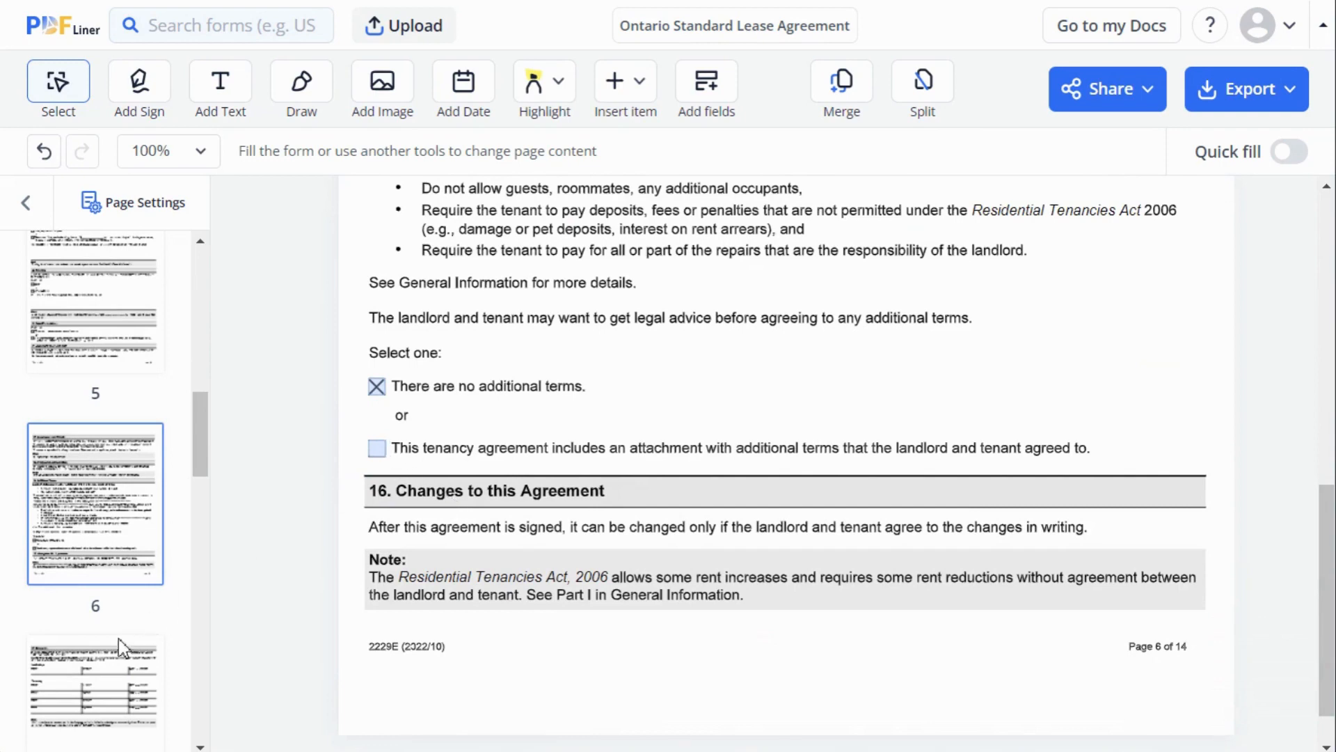
Step: Sign the landlord's signature field in section 17, Signatures, with a typed signature of the landlord's full name in the bold script style
click(87, 689)
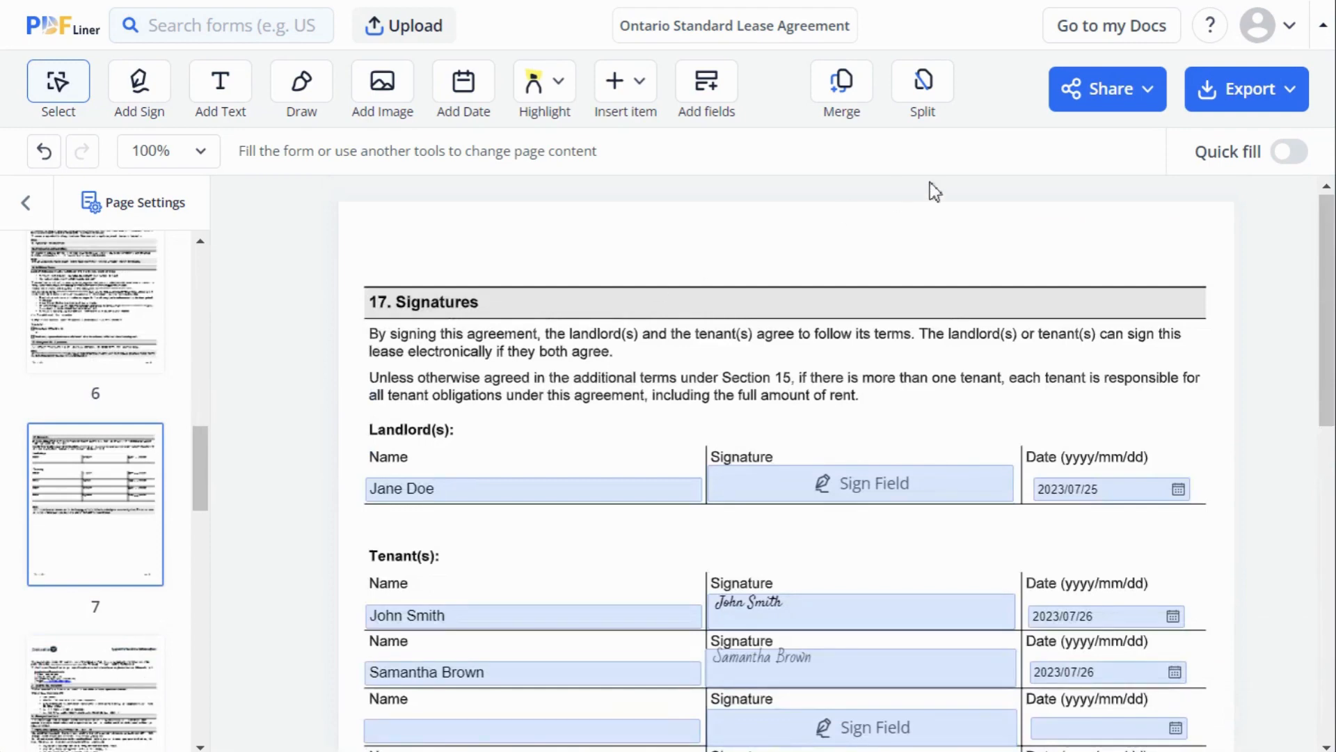
scroll(1329, 230, down, 3)
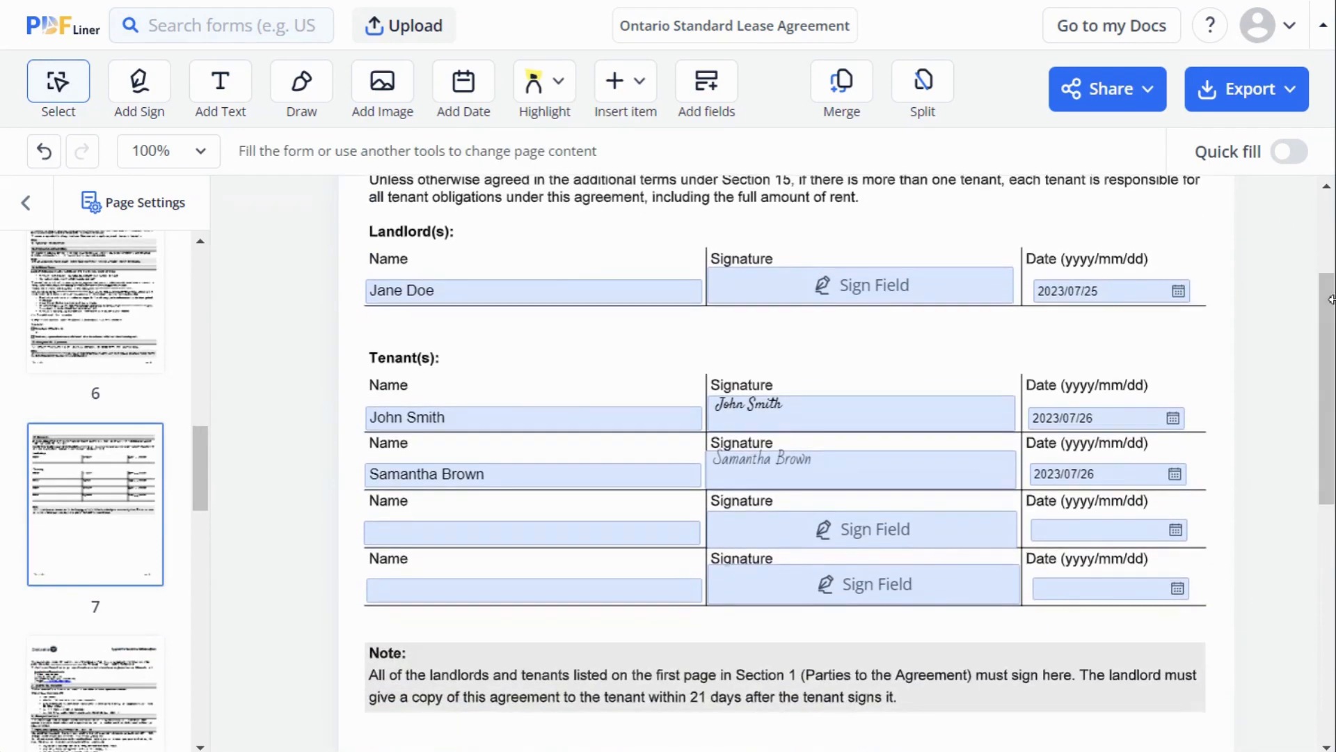
click(898, 298)
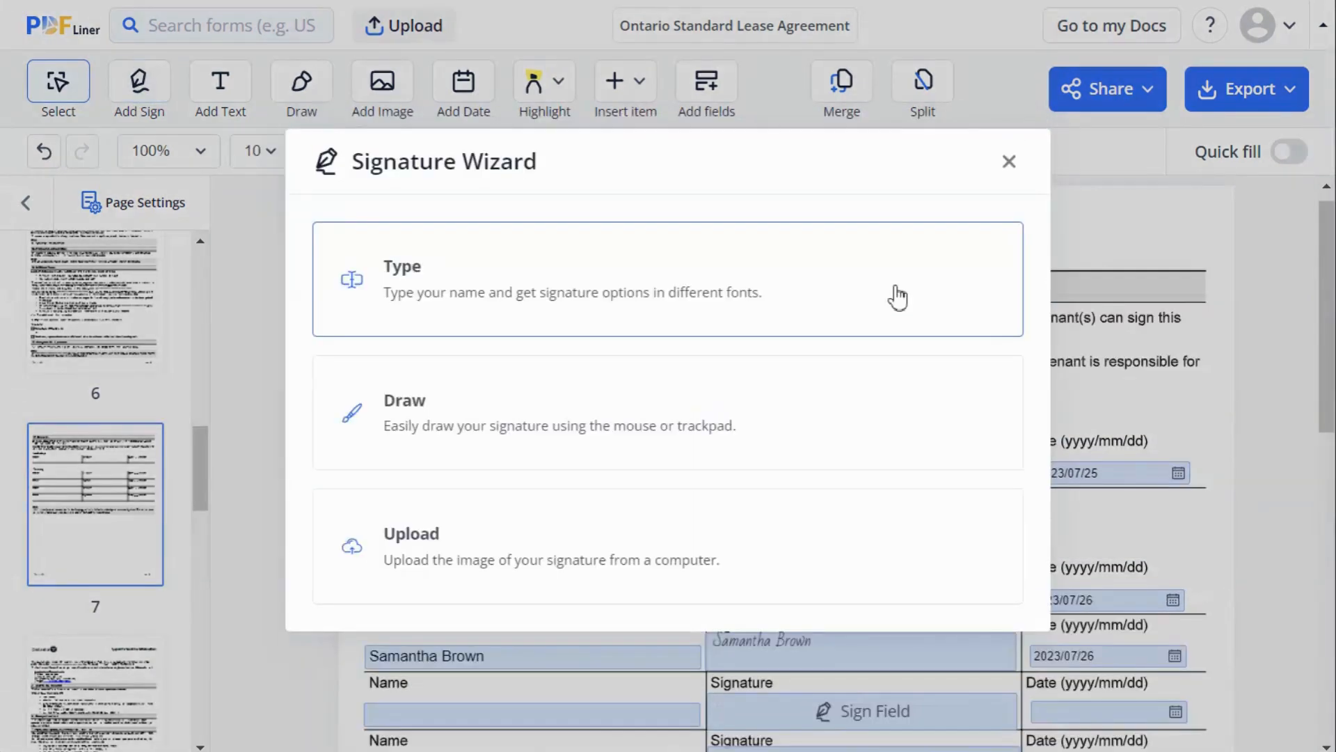
click(755, 284)
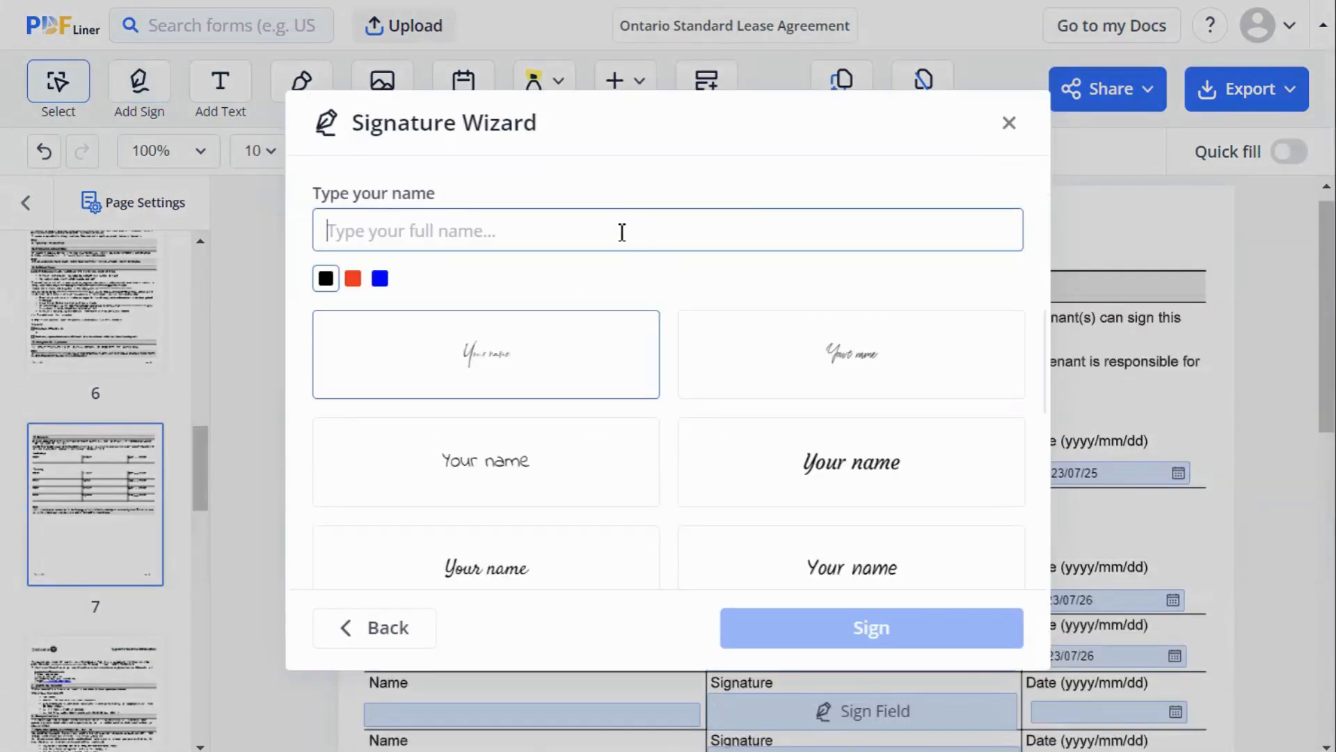
text(Jma)
key(BackSpace)
key(BackSpace)
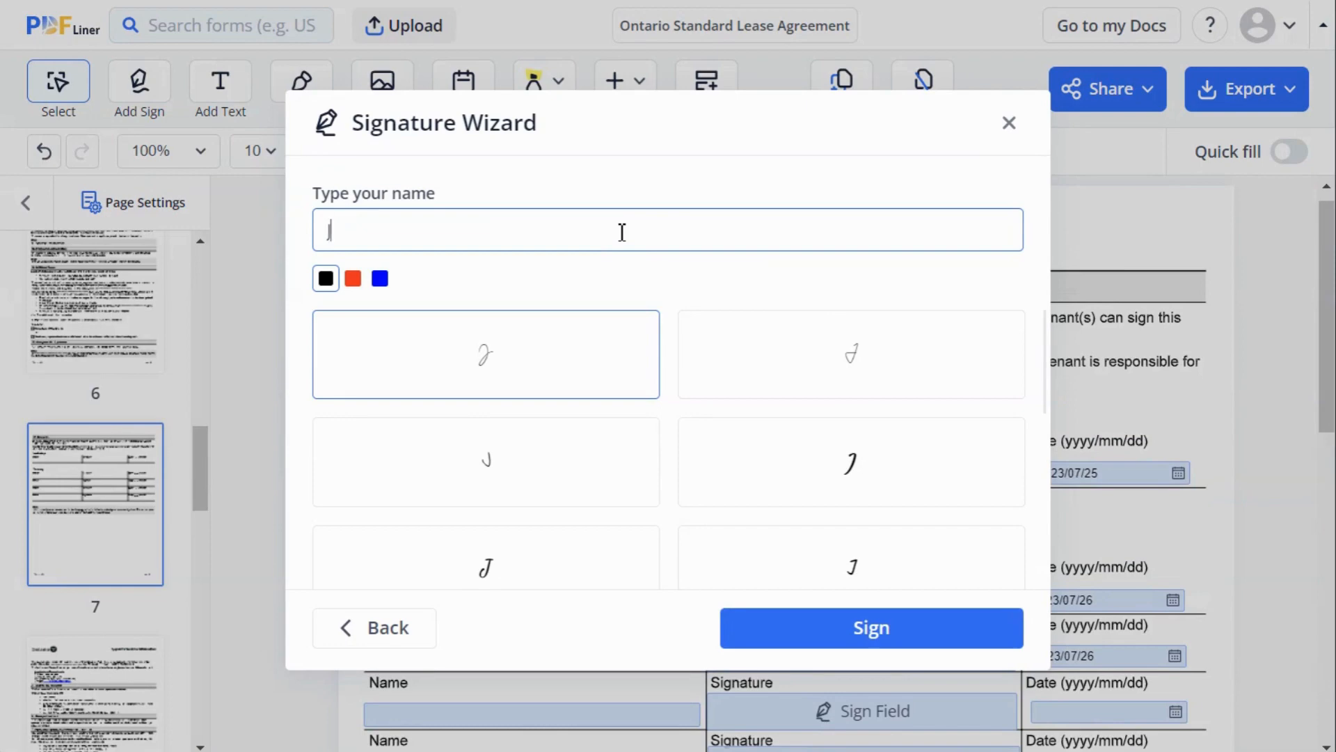
text(ane Doe)
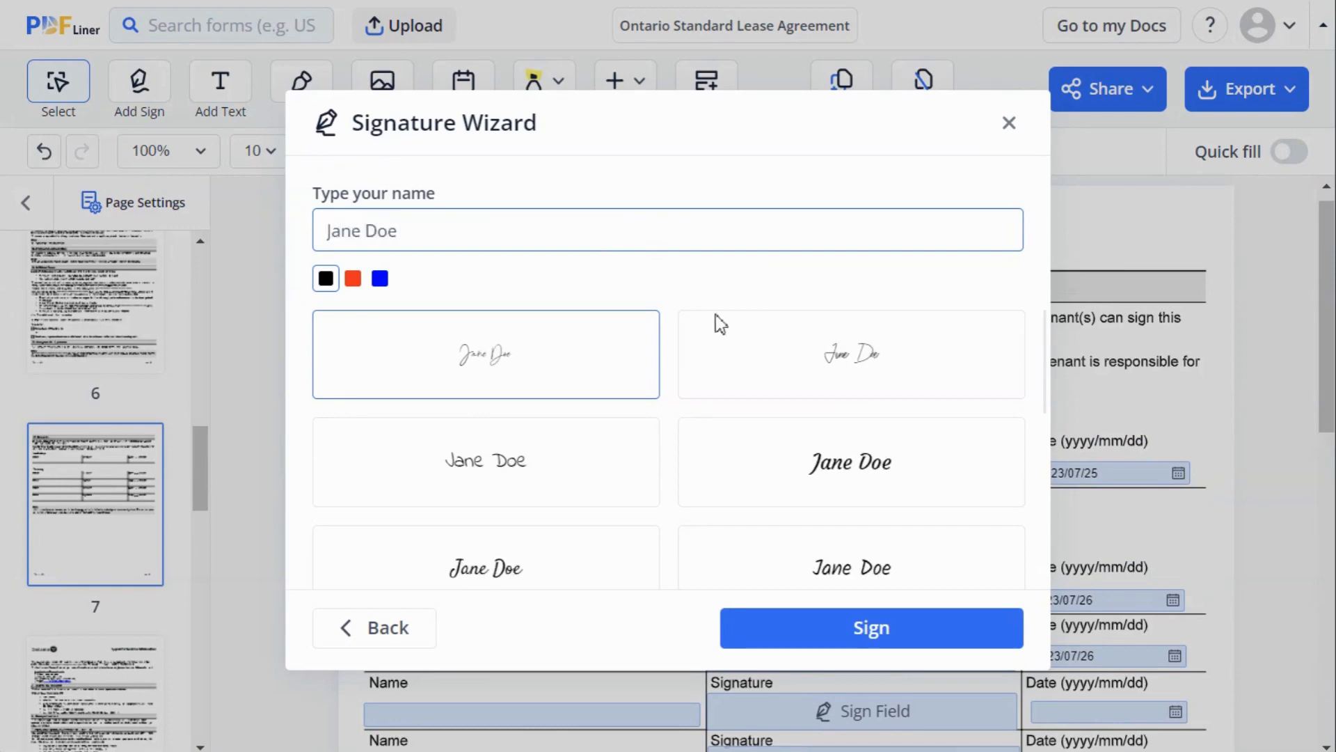
click(850, 449)
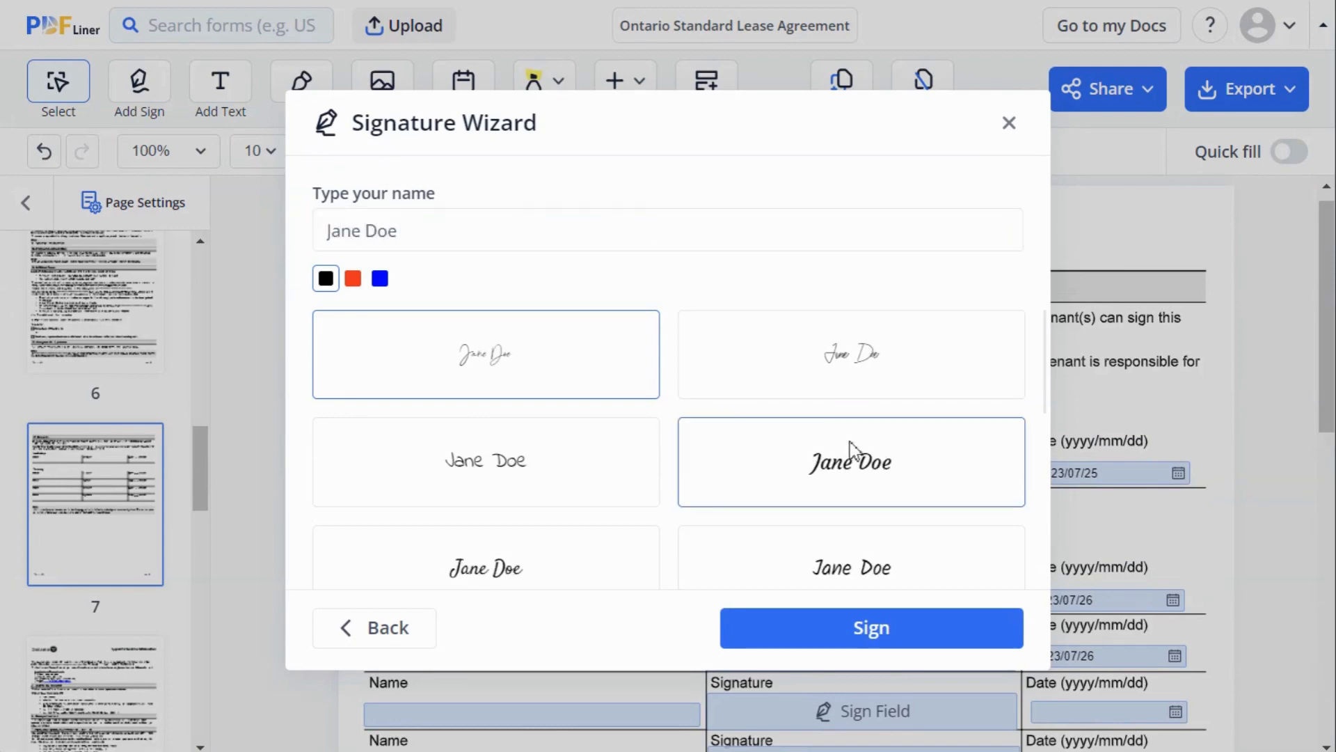
click(917, 626)
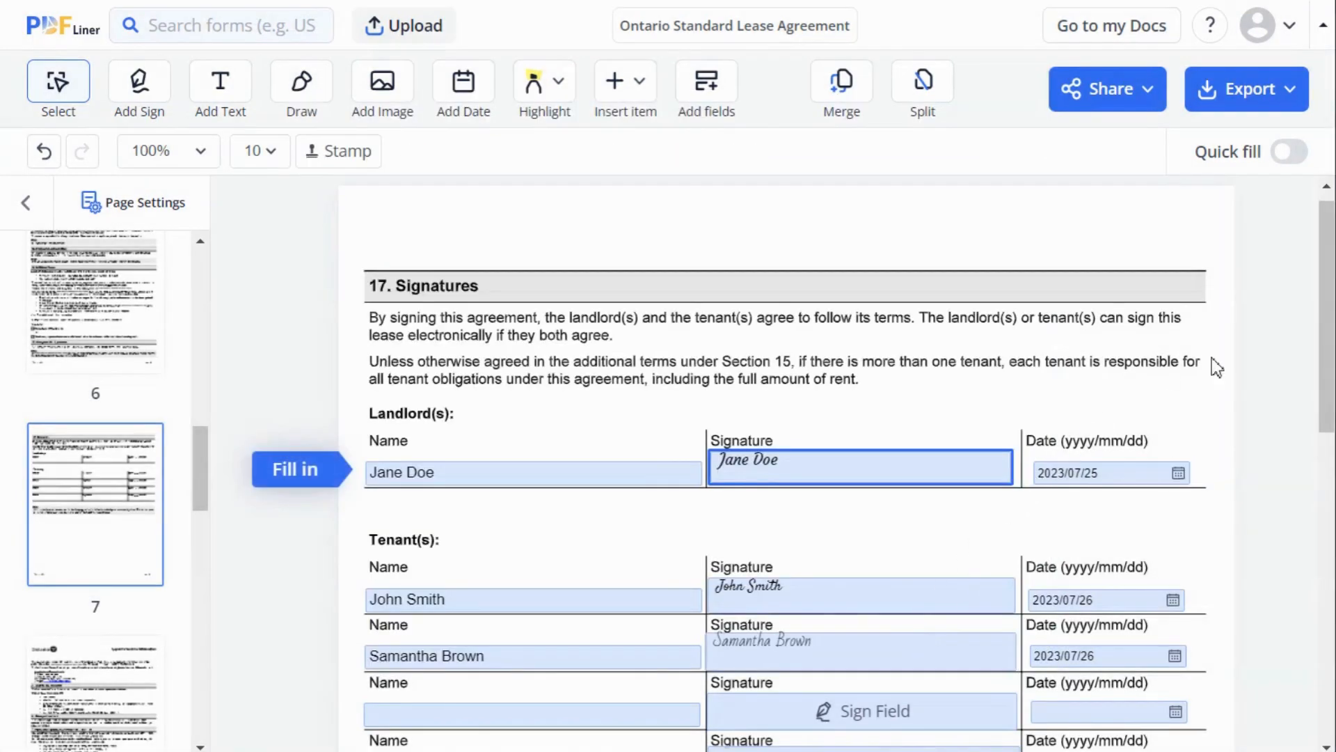
Step: Check the lease's export and share options, and leave the form for the documents page
scroll(1275, 341, down, 6)
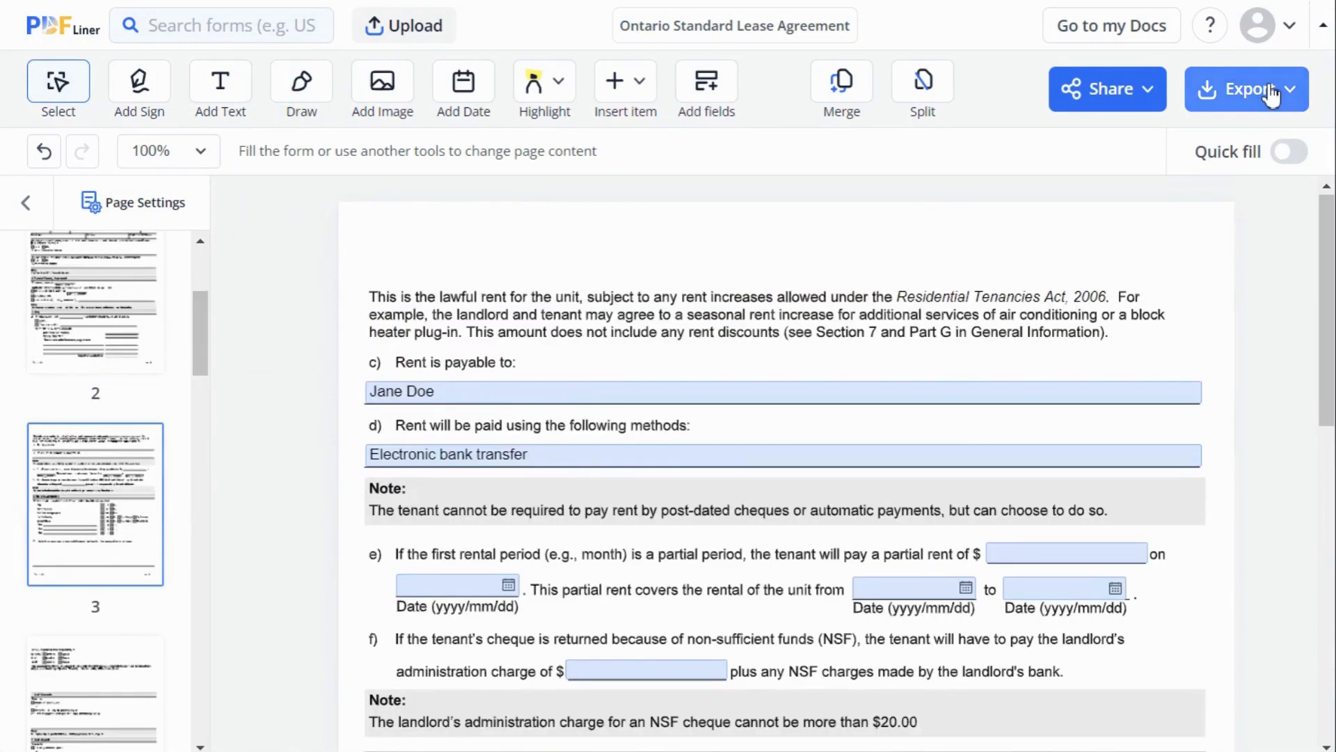
click(1270, 95)
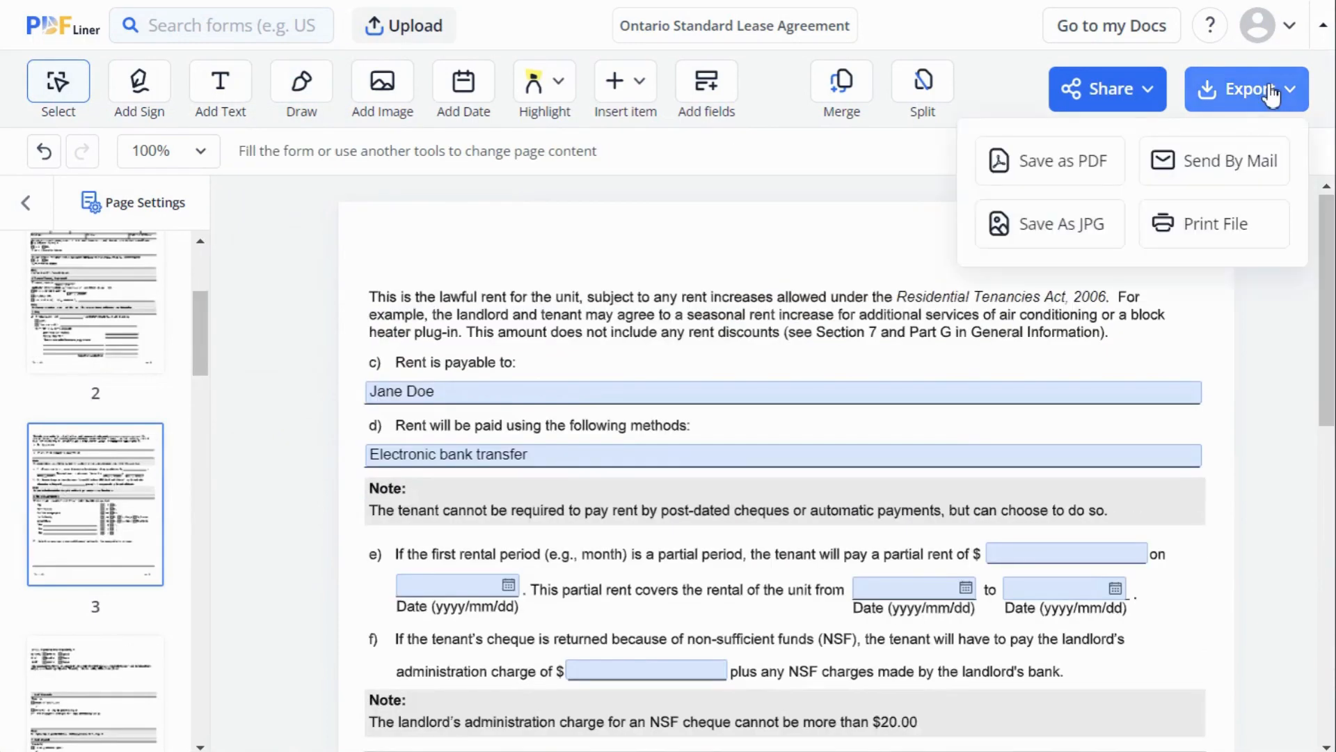
click(1118, 100)
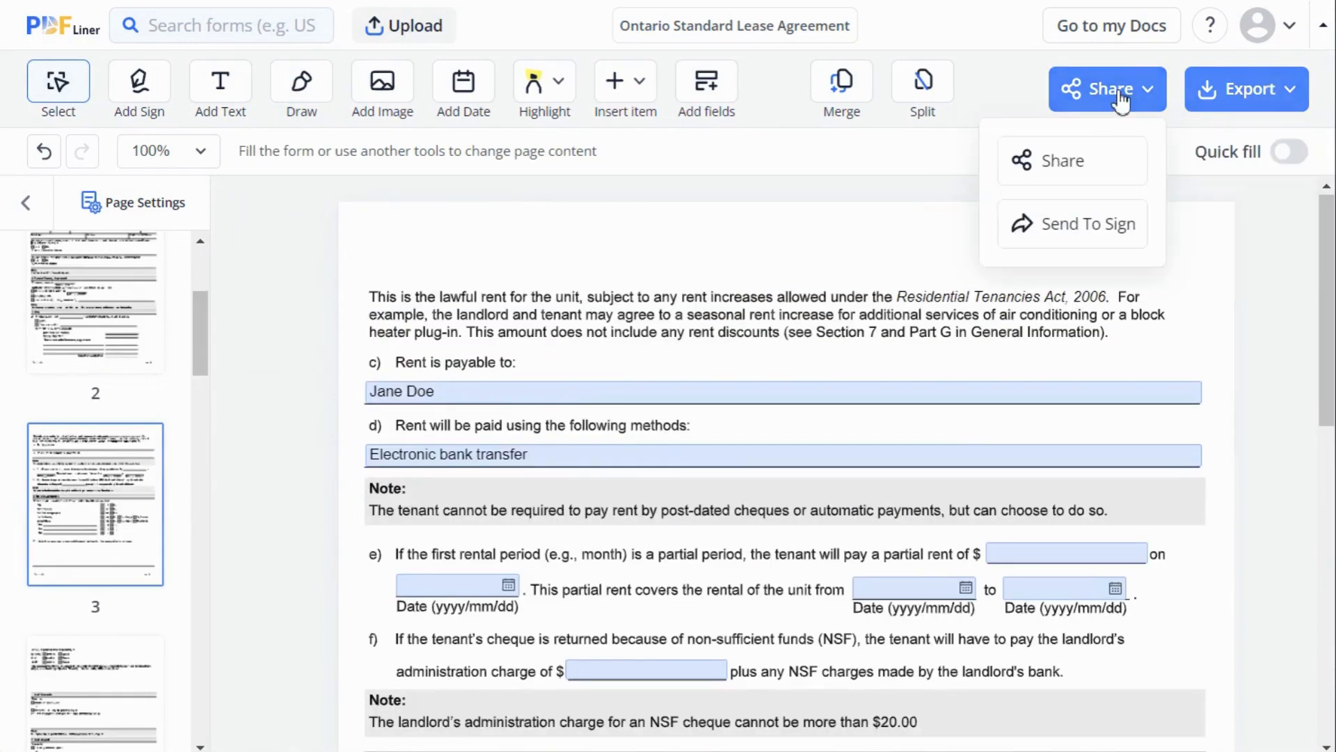
click(1116, 40)
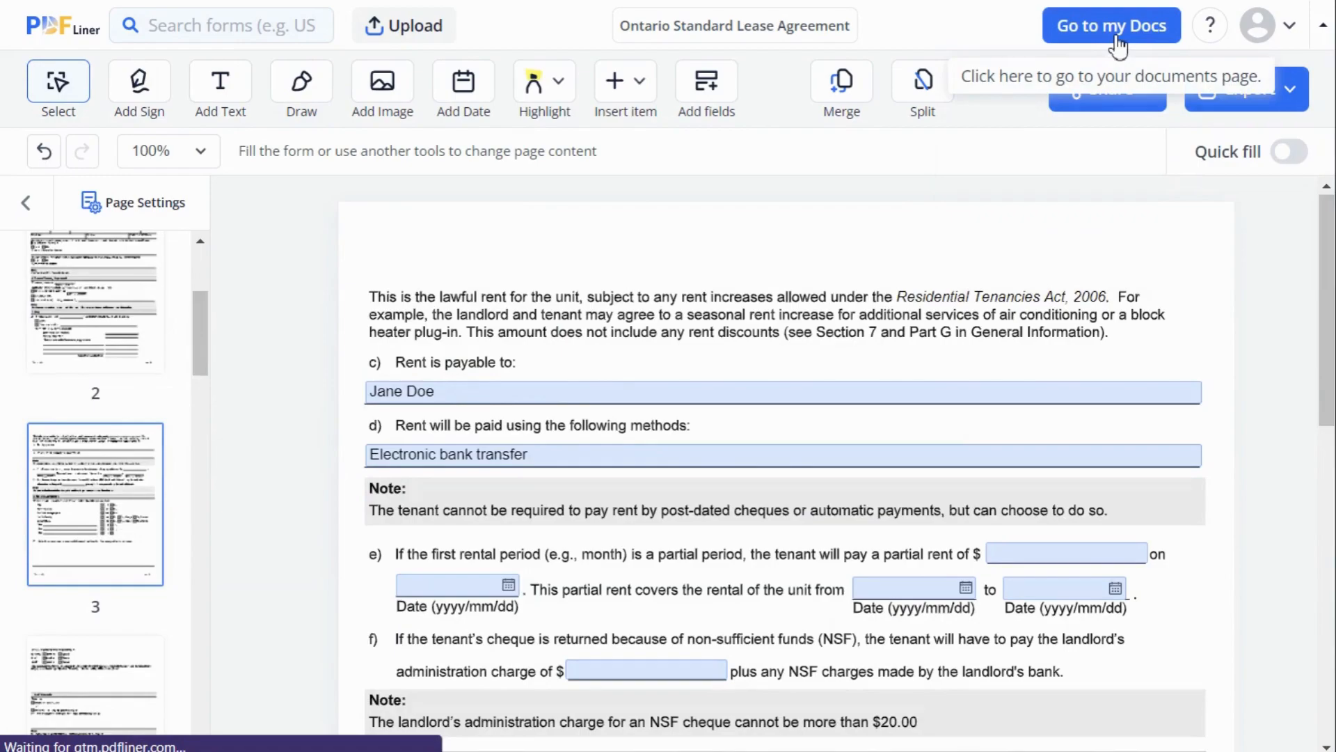